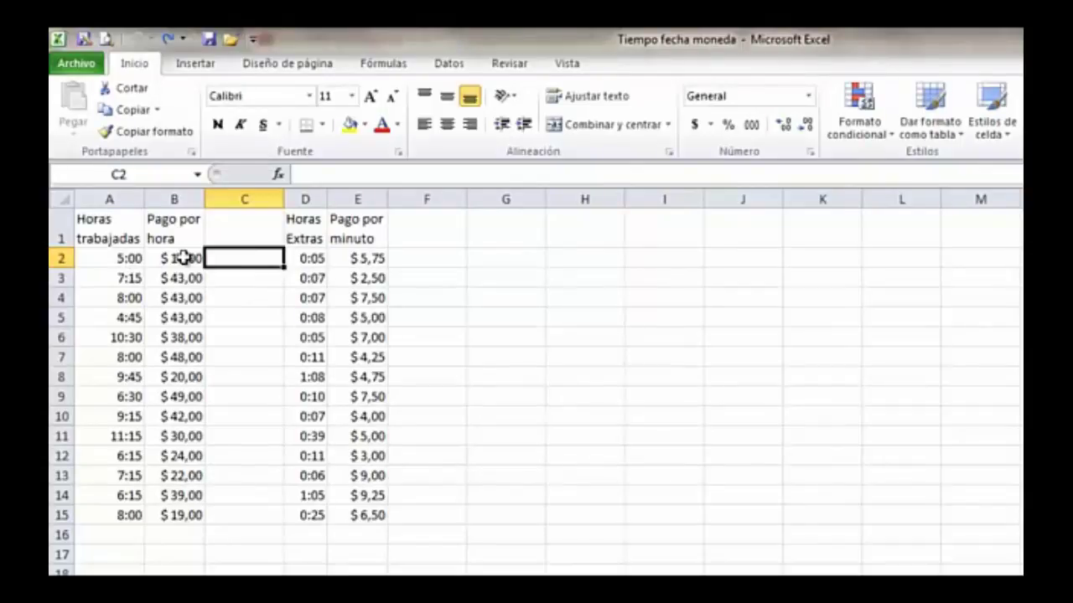
- Try calculating the pay for the first row in C2 with =A2*B2, and undo the entry
{"action": "type", "text": "="}
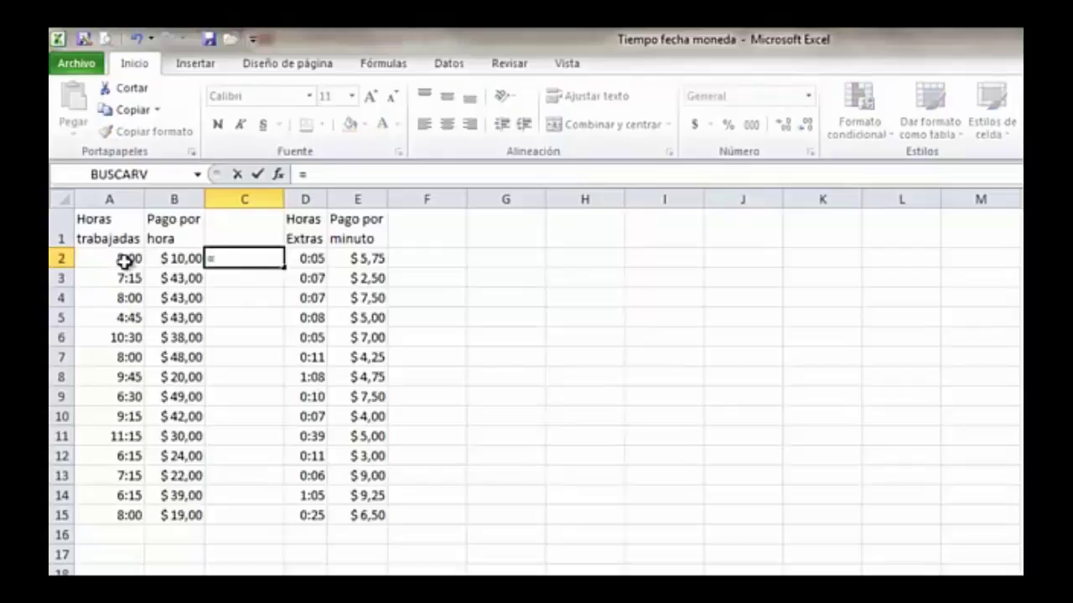
{"action": "left_click", "coordinate": [123, 261]}
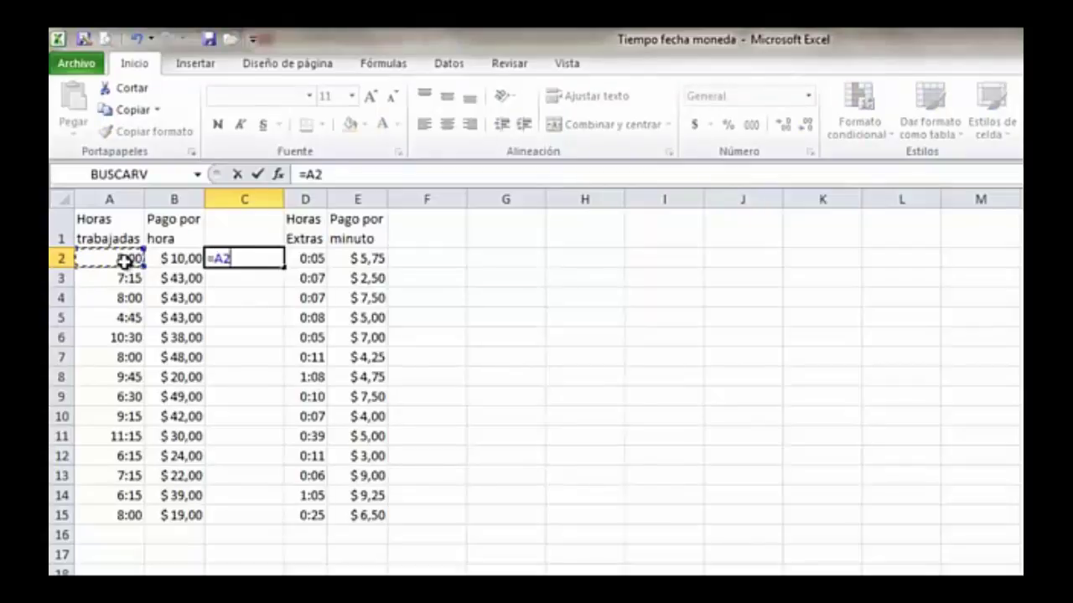
{"action": "type", "text": "*"}
{"action": "left_click", "coordinate": [172, 261]}
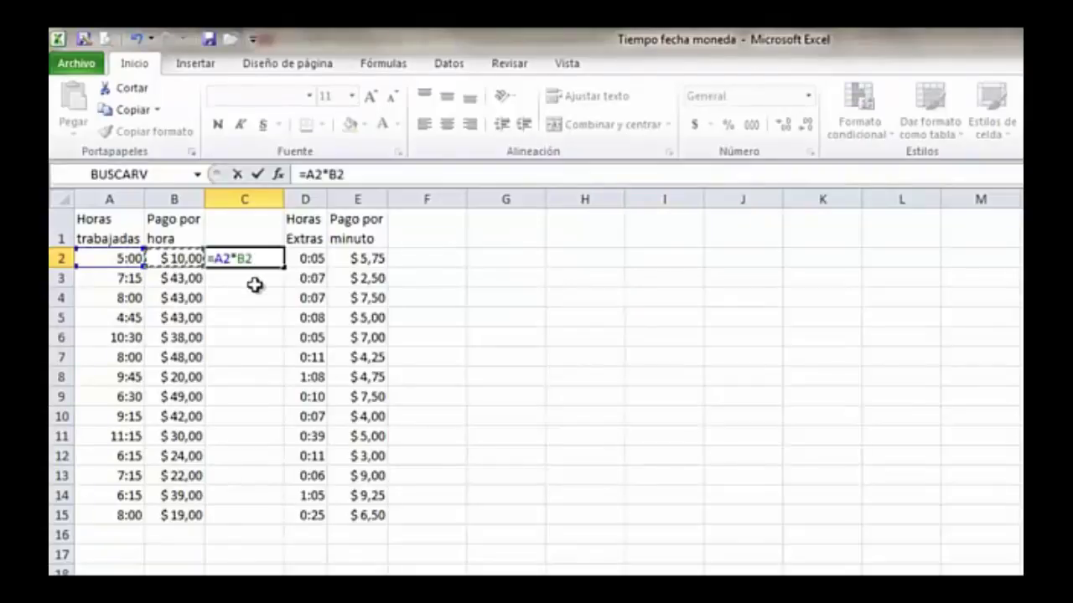
{"action": "key", "text": "ctrl+Return"}
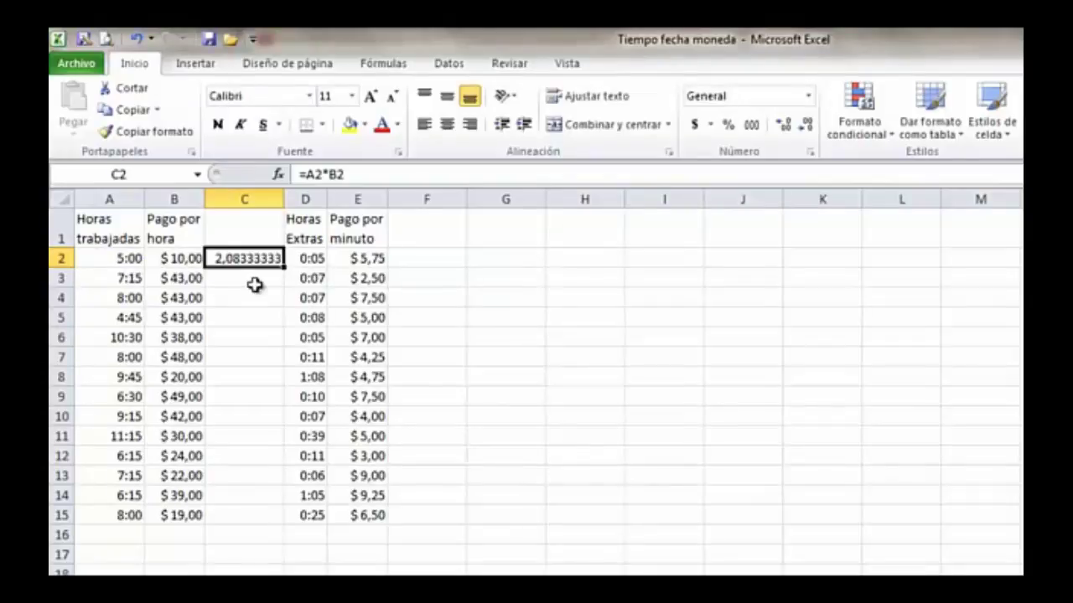
{"action": "key", "text": "ctrl+z"}
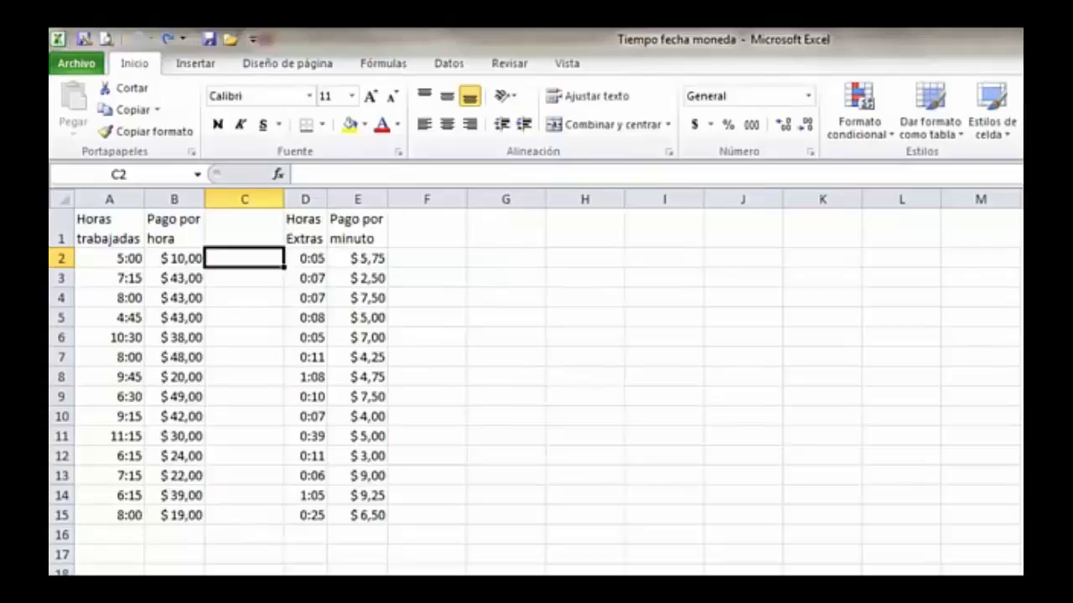
- On the blank sheet, enter the time 6:00 in A1 and apply the thousands style (Estilo millares) to it
{"action": "key", "text": "ctrl+Page_Down"}
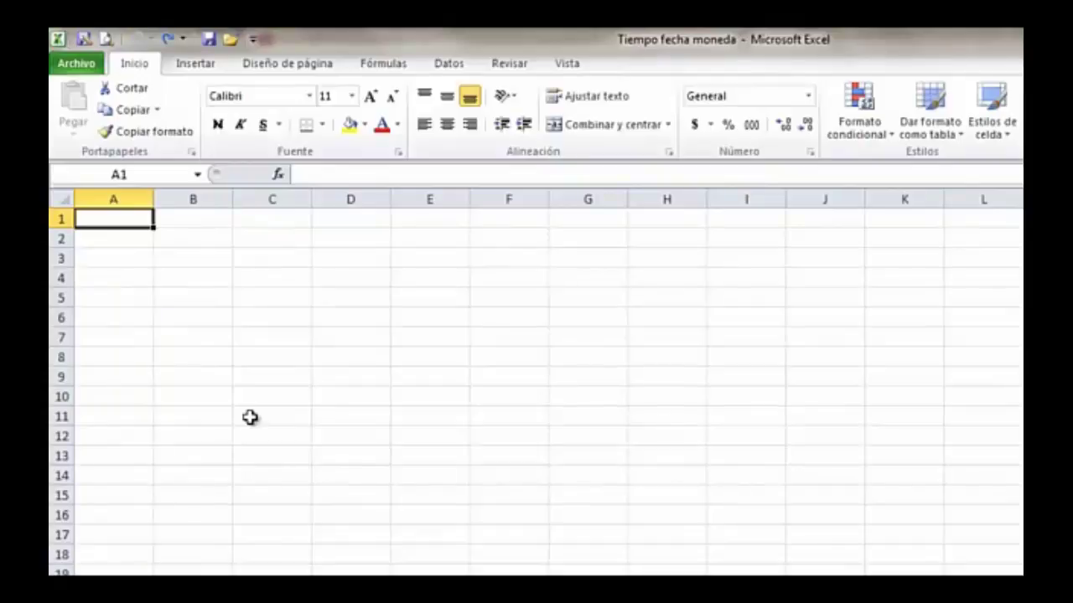
{"action": "type", "text": "6:"}
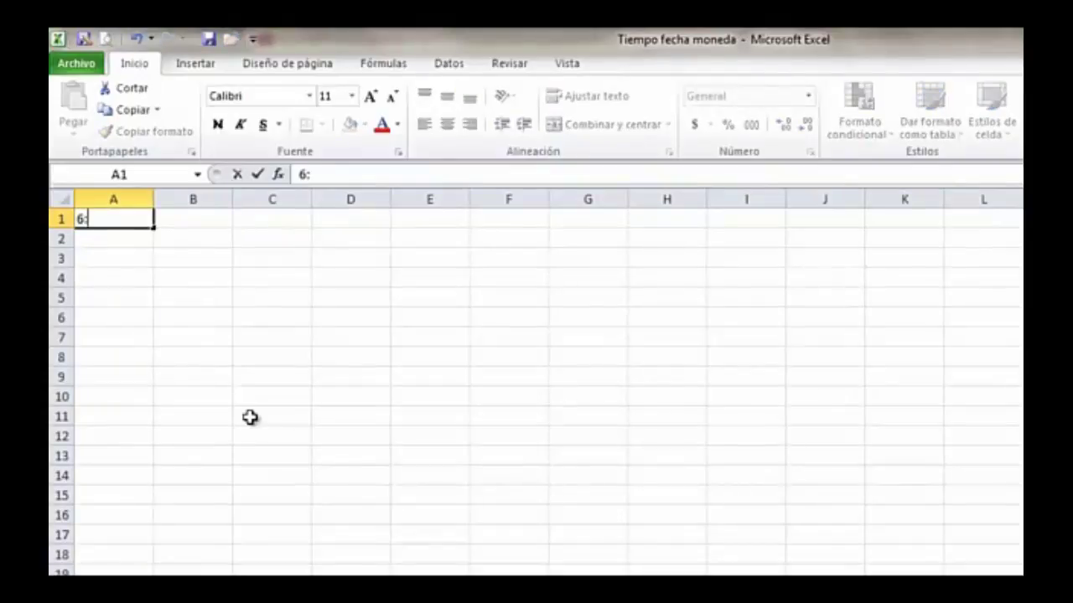
{"action": "type", "text": "00"}
{"action": "key", "text": "ctrl+Return"}
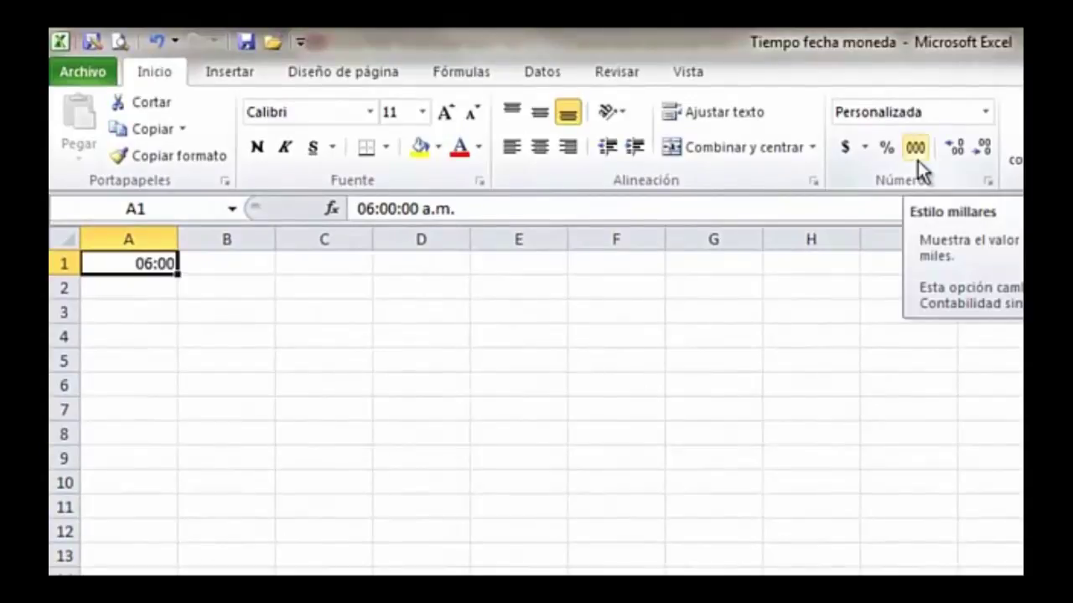
{"action": "left_click", "coordinate": [913, 148]}
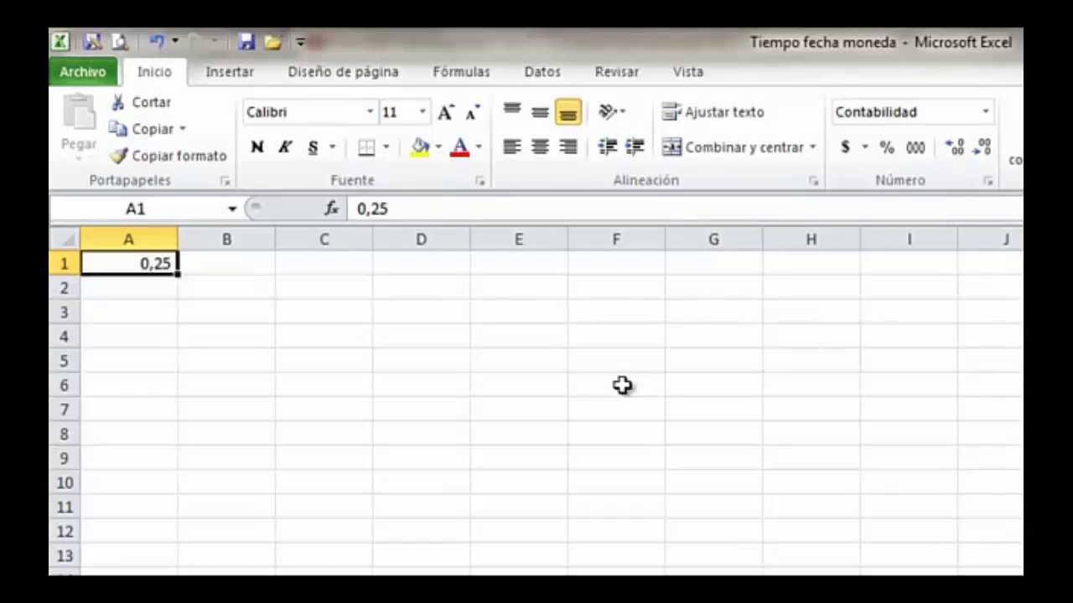
- Enter the time 12:00 in A2 and show it as a decimal number with the thousands style
{"action": "left_click", "coordinate": [150, 293]}
{"action": "type", "text": "12"}
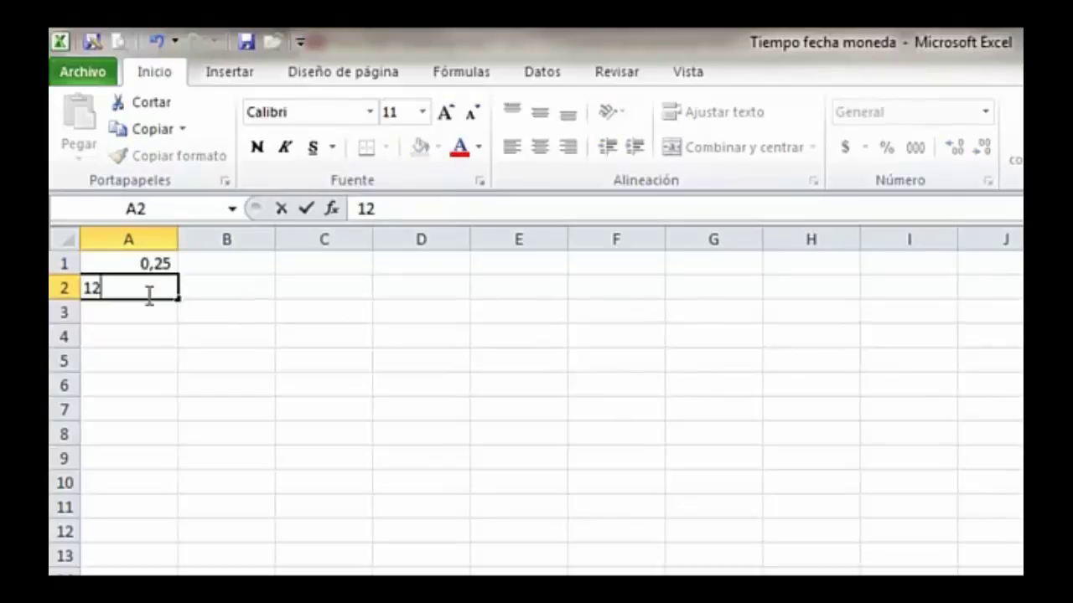
{"action": "type", "text": ":00"}
{"action": "key", "text": "ctrl+Return"}
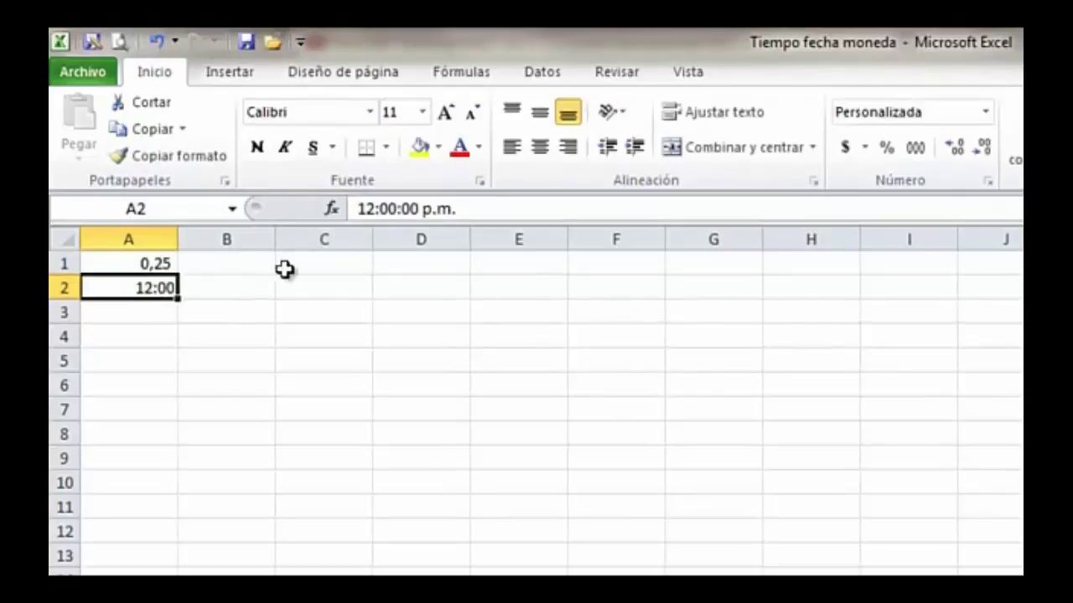
{"action": "left_click", "coordinate": [926, 151]}
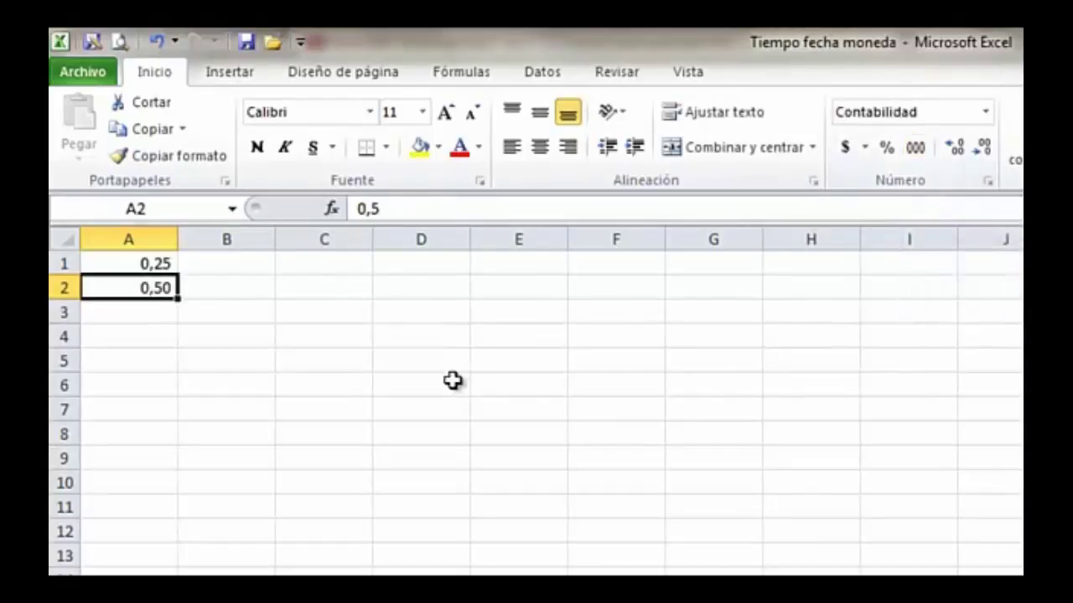
- Enter 18:00 in A3 and 24:00 in A4, and apply the thousands style to both cells
{"action": "left_click", "coordinate": [126, 310]}
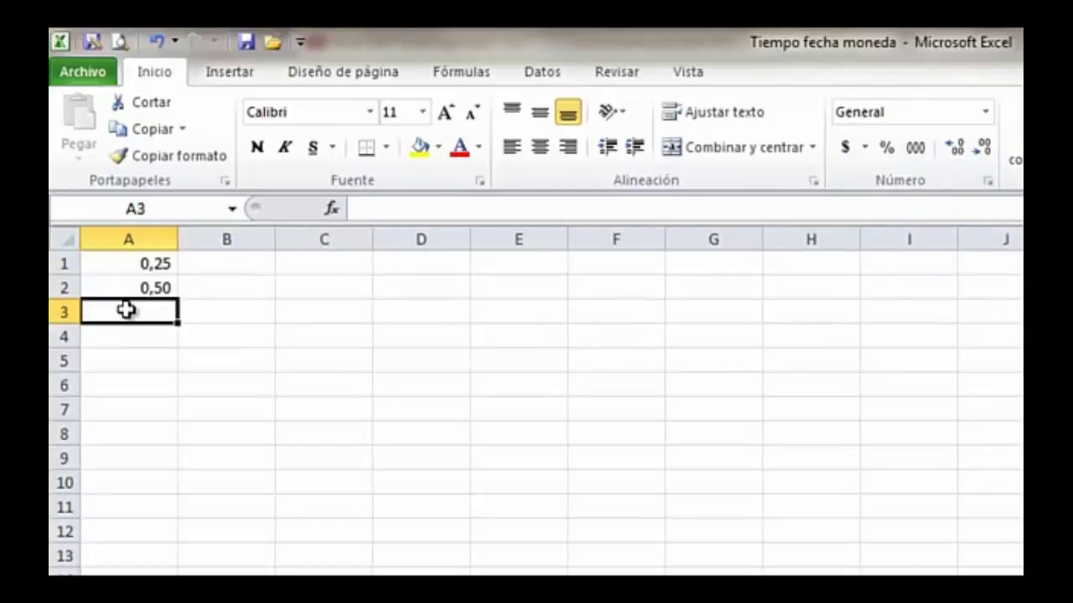
{"action": "type", "text": "18:00"}
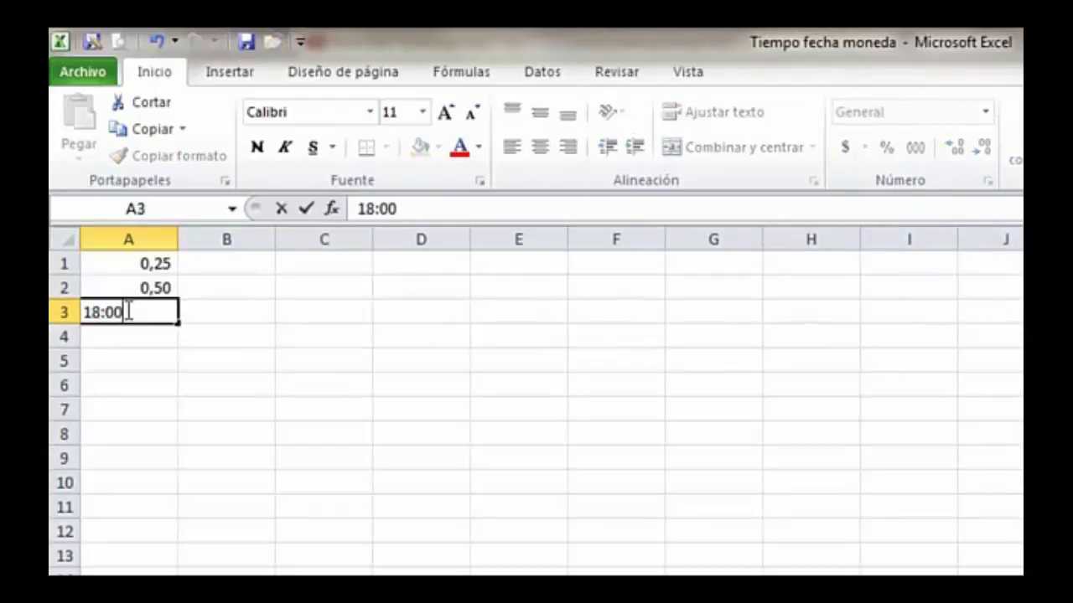
{"action": "key", "text": "Return"}
{"action": "type", "text": "24:00"}
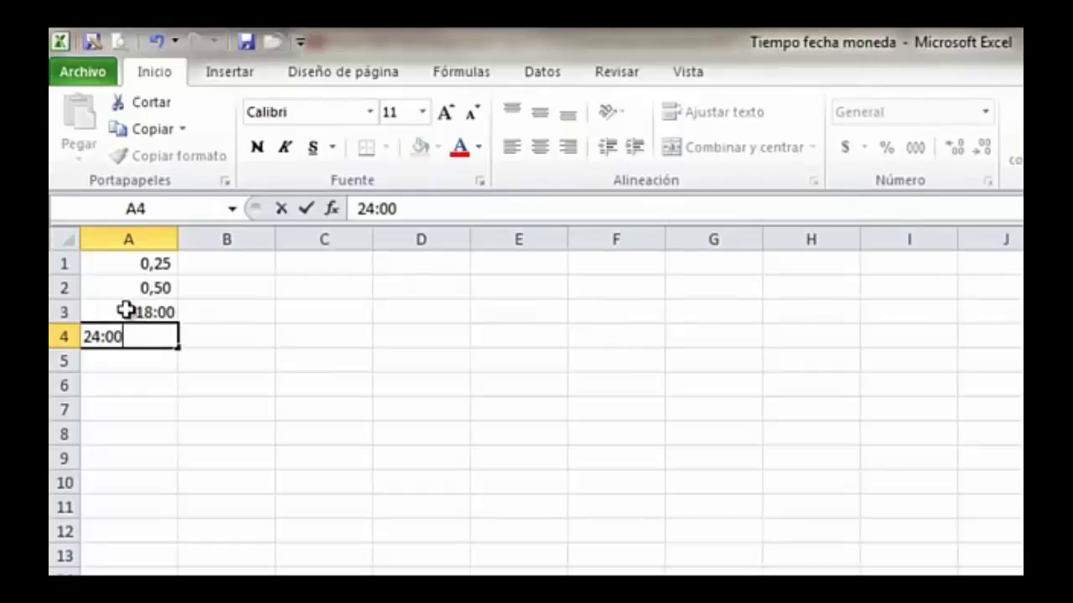
{"action": "key", "text": "ctrl+Return"}
{"action": "left_click", "coordinate": [136, 314]}
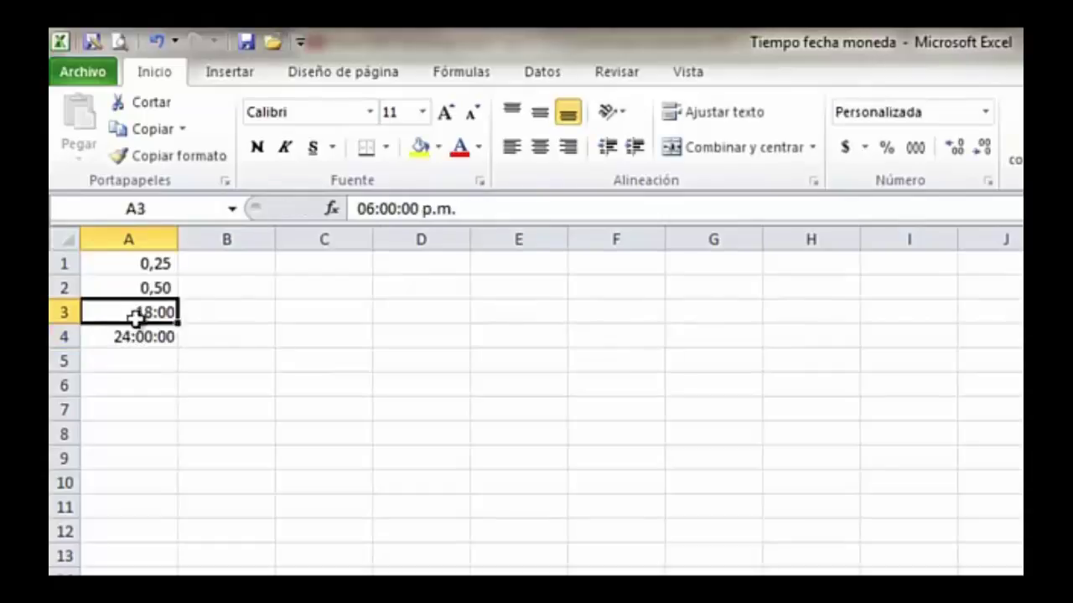
{"action": "left_click_drag", "start_coordinate": [136, 313], "coordinate": [132, 337]}
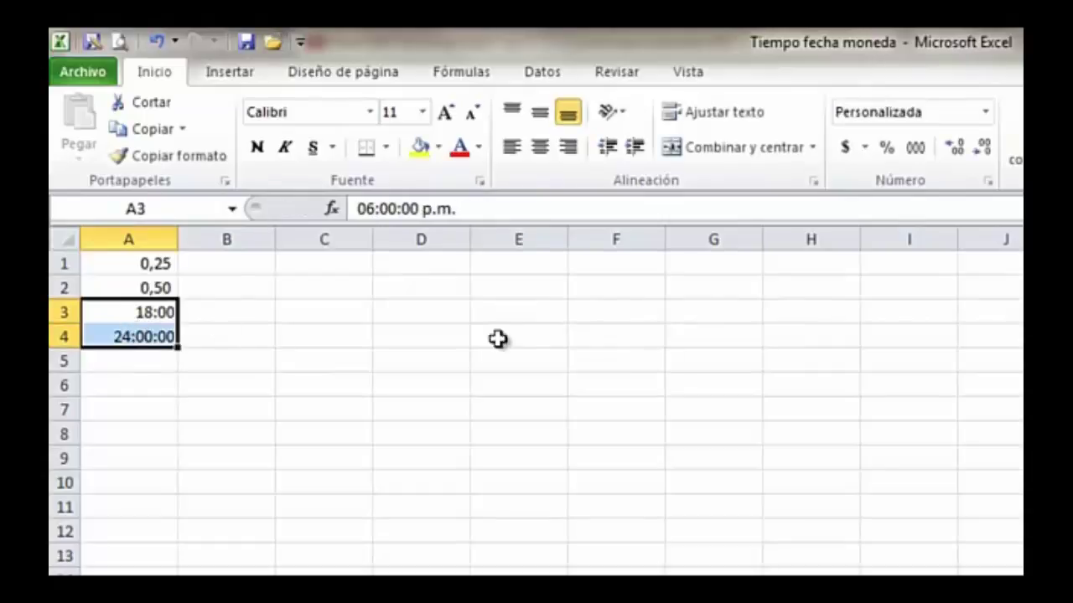
{"action": "left_click", "coordinate": [925, 150]}
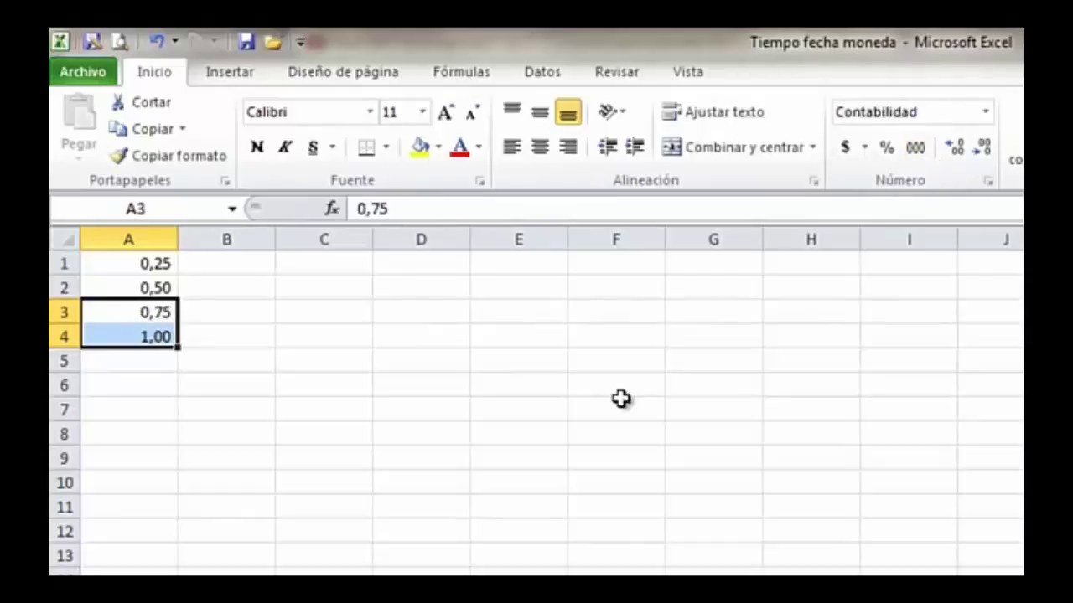
{"action": "key", "text": "ctrl+Home"}
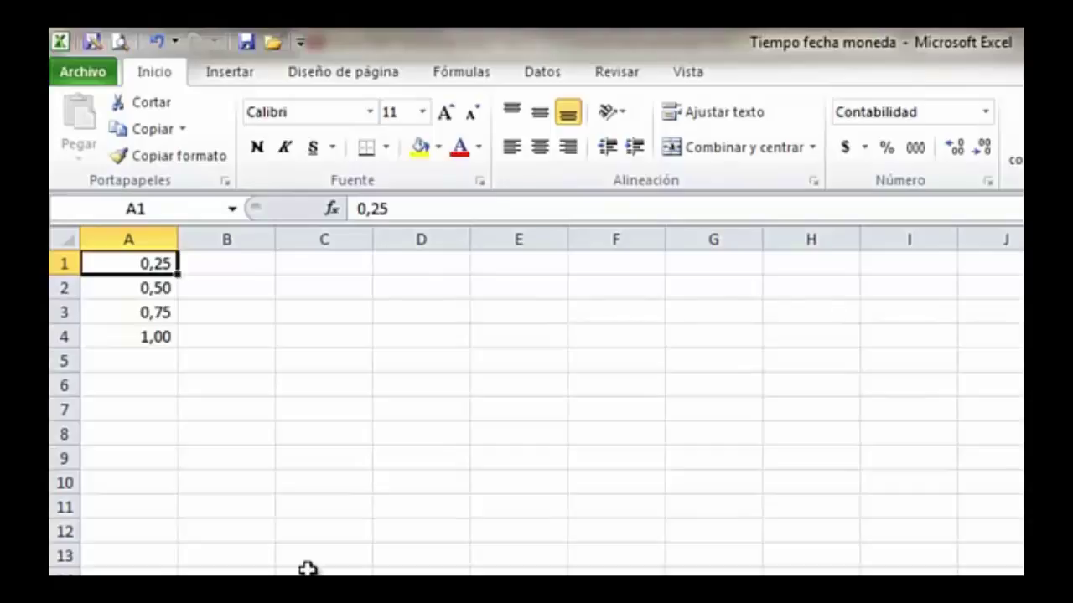
- On the hours-worked sheet, enter the formula =A2*B2*24 in C2 to calculate the hourly pay
{"action": "key", "text": "ctrl+Page_Down"}
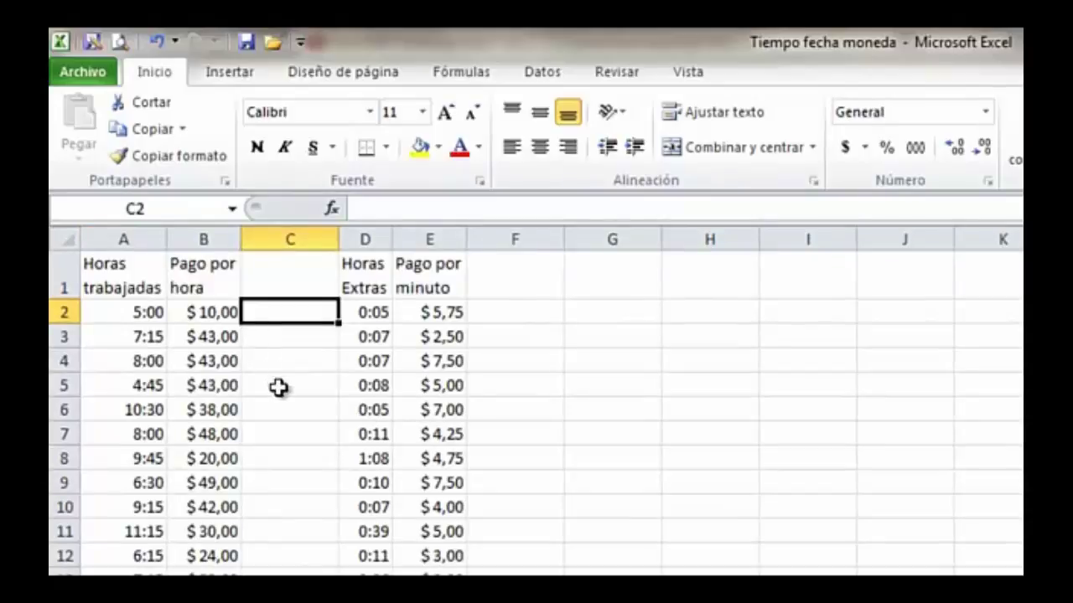
{"action": "type", "text": "="}
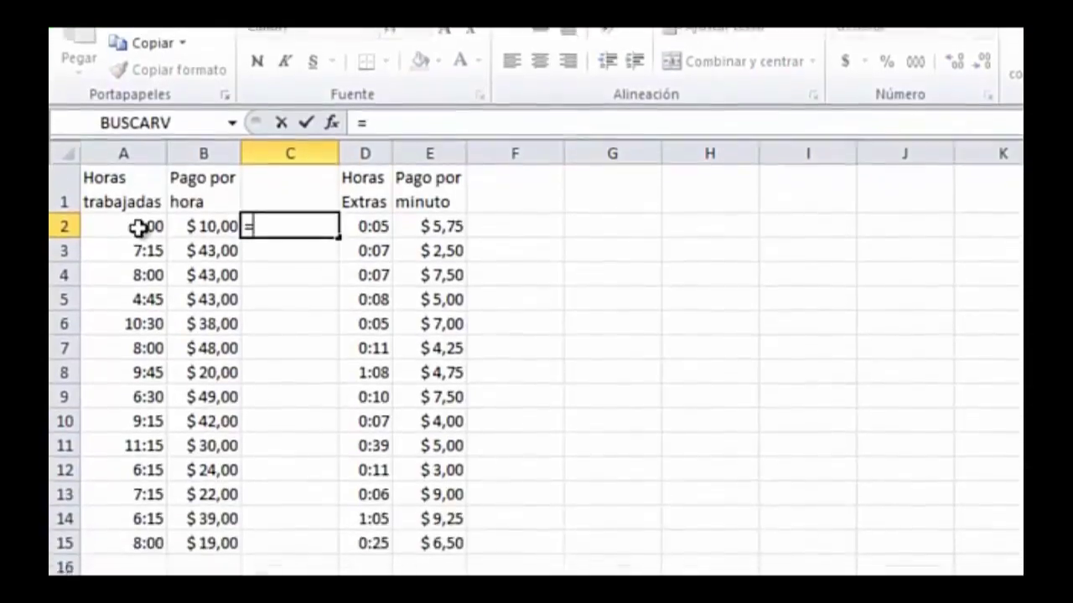
{"action": "left_click", "coordinate": [137, 311]}
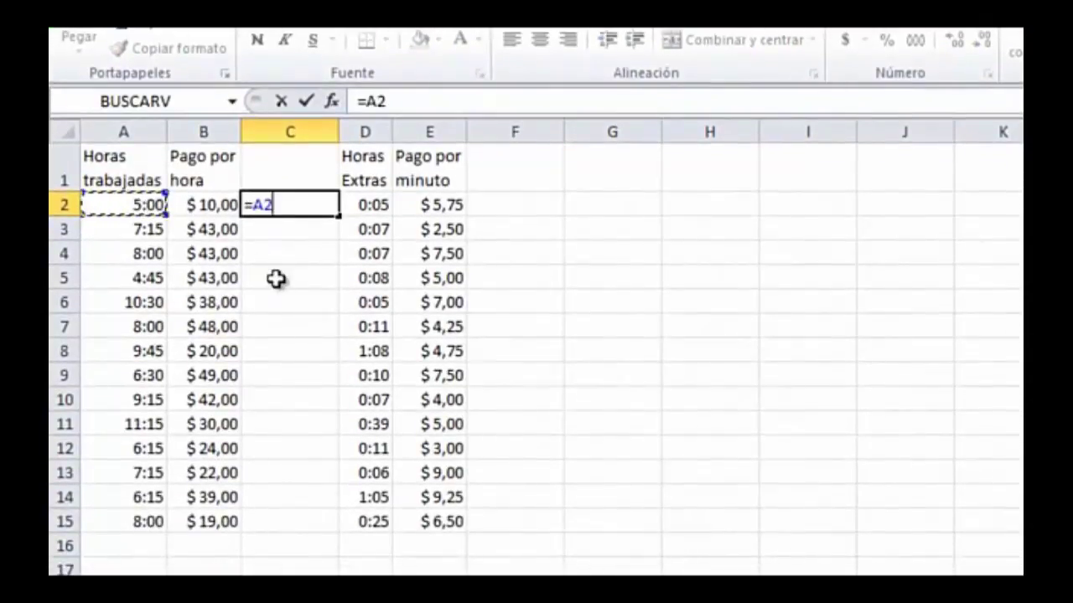
{"action": "type", "text": "*"}
{"action": "left_click", "coordinate": [203, 207]}
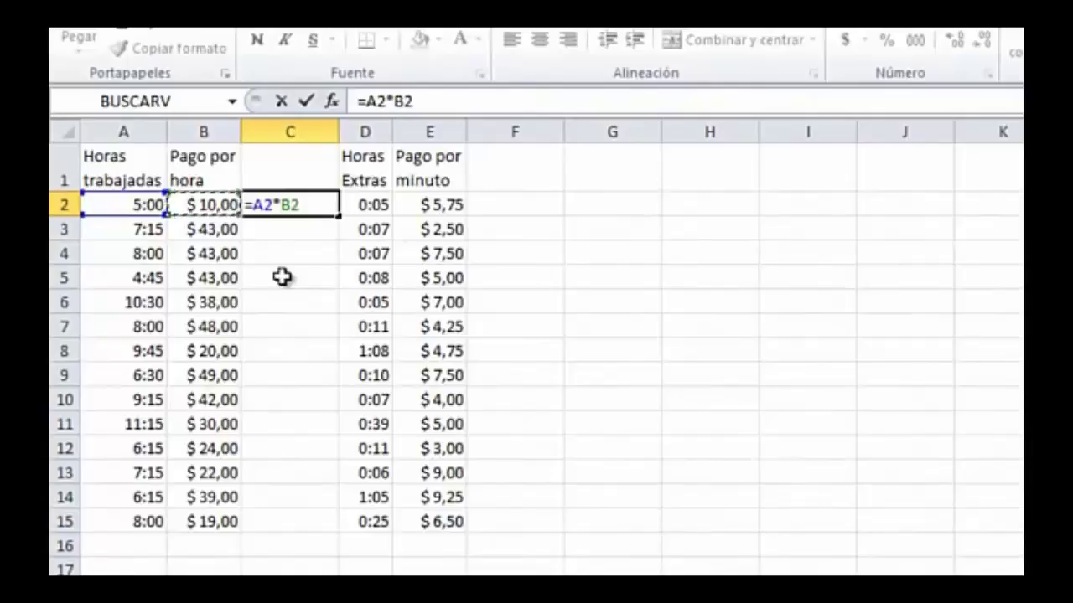
{"action": "type", "text": "*24"}
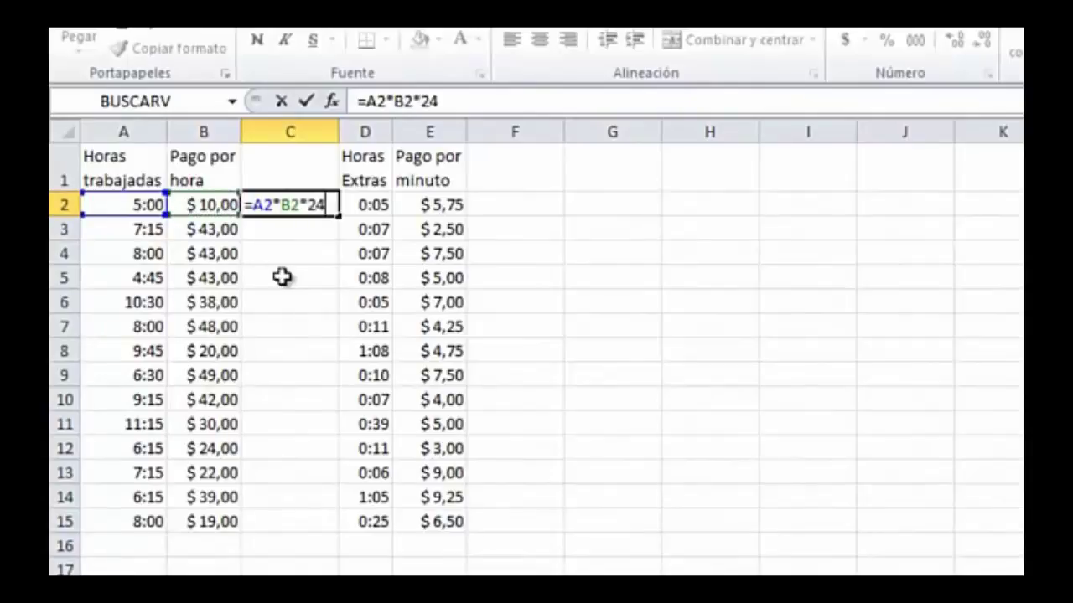
{"action": "key", "text": "ctrl+Return"}
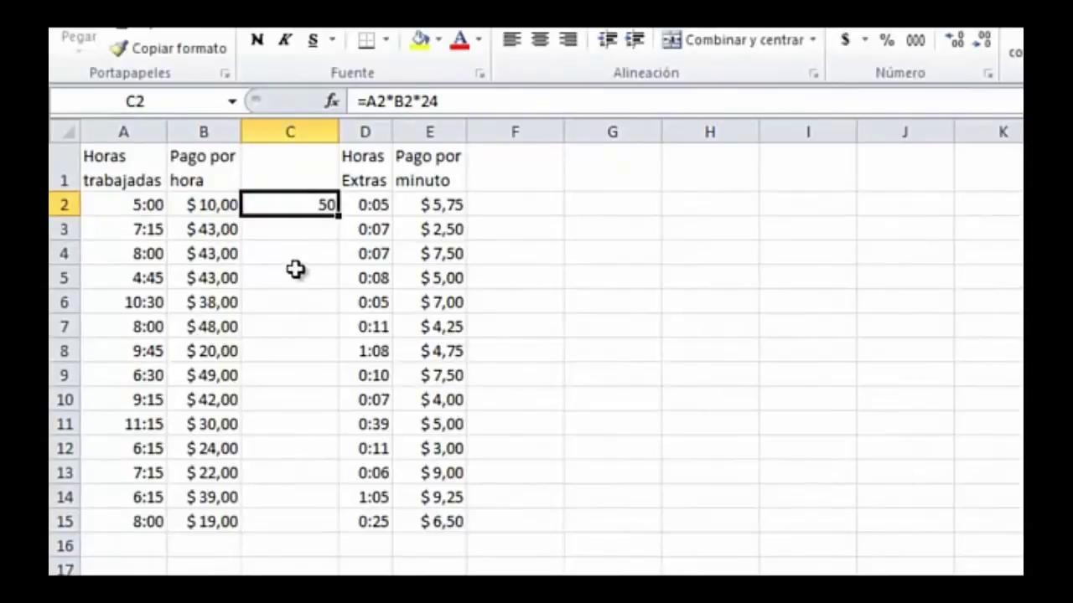
- Fill the C2 formula down to C15 and format the results as dollar amounts with two decimals
{"action": "double_click", "coordinate": [339, 214]}
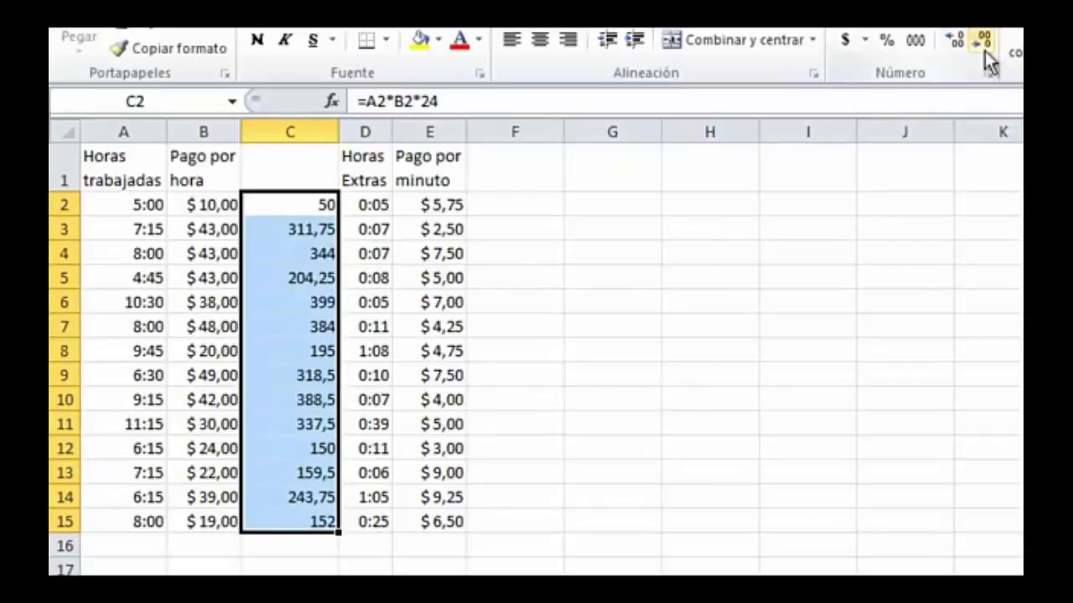
{"action": "left_click", "coordinate": [954, 47]}
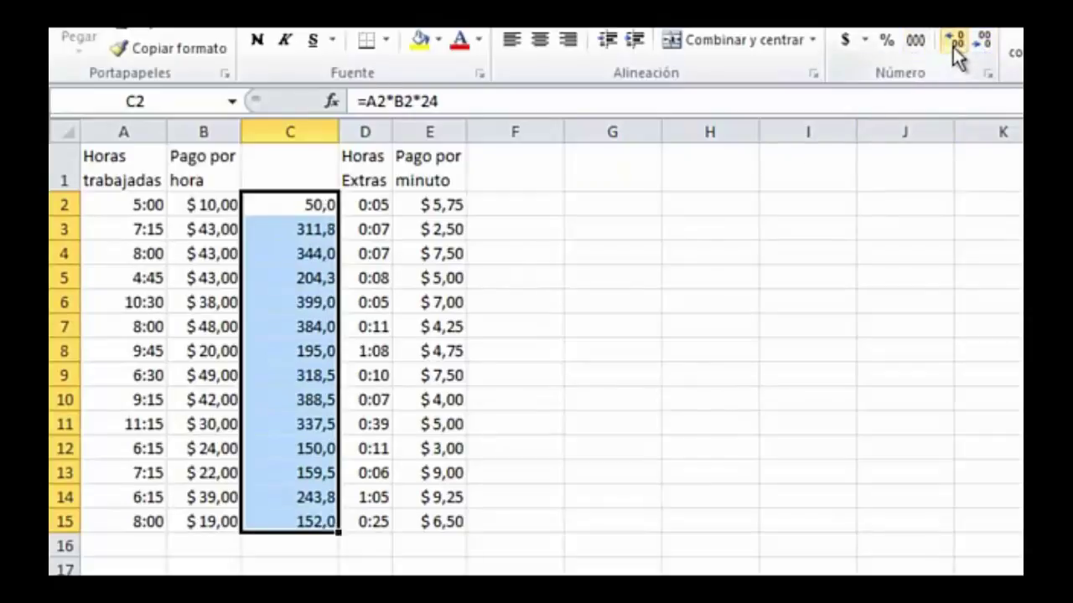
{"action": "left_click", "coordinate": [952, 47]}
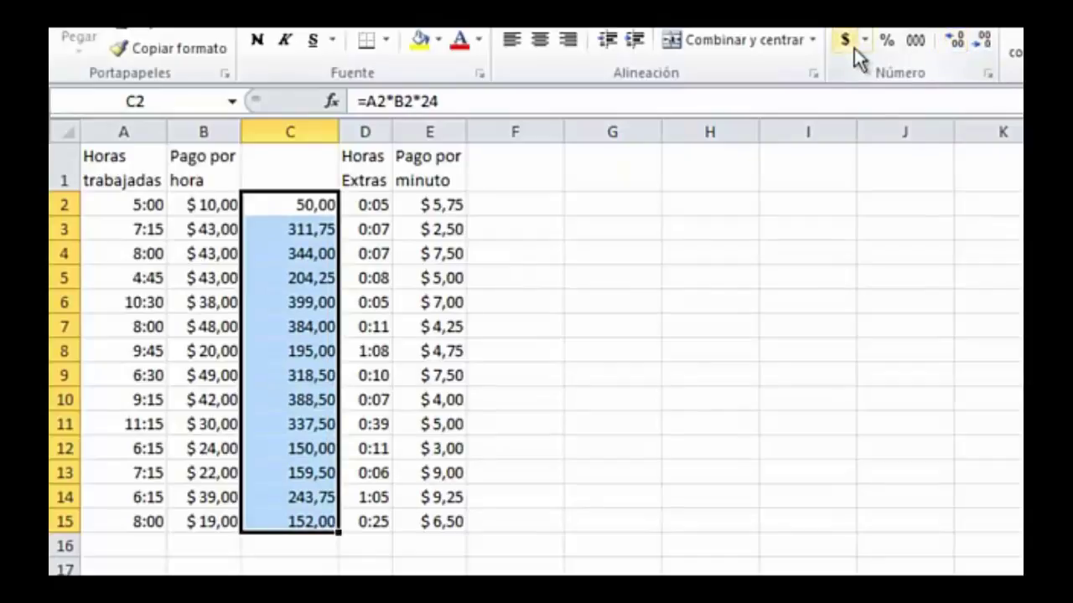
{"action": "left_click", "coordinate": [854, 48]}
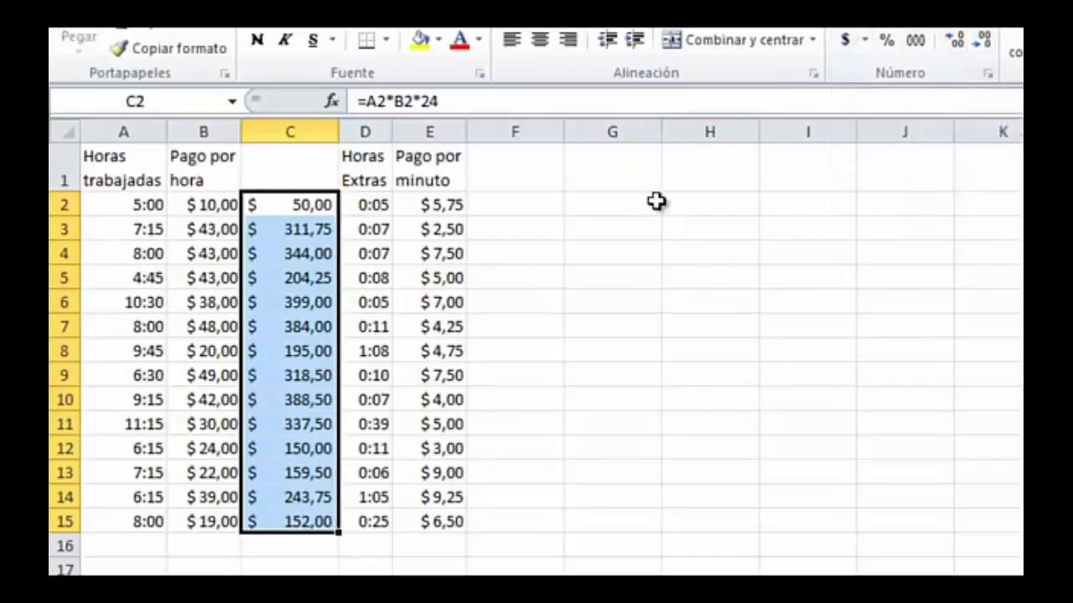
- Enter the formula =D2*E2*24*60 in F2 to calculate the overtime pay from the per-minute rate
{"action": "left_click", "coordinate": [532, 203]}
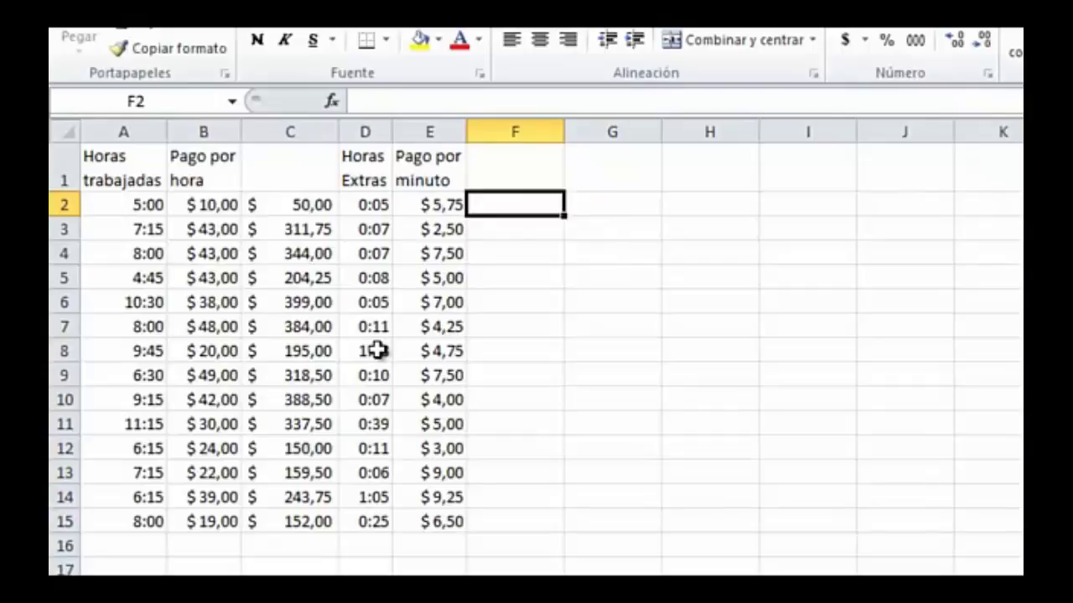
{"action": "type", "text": "="}
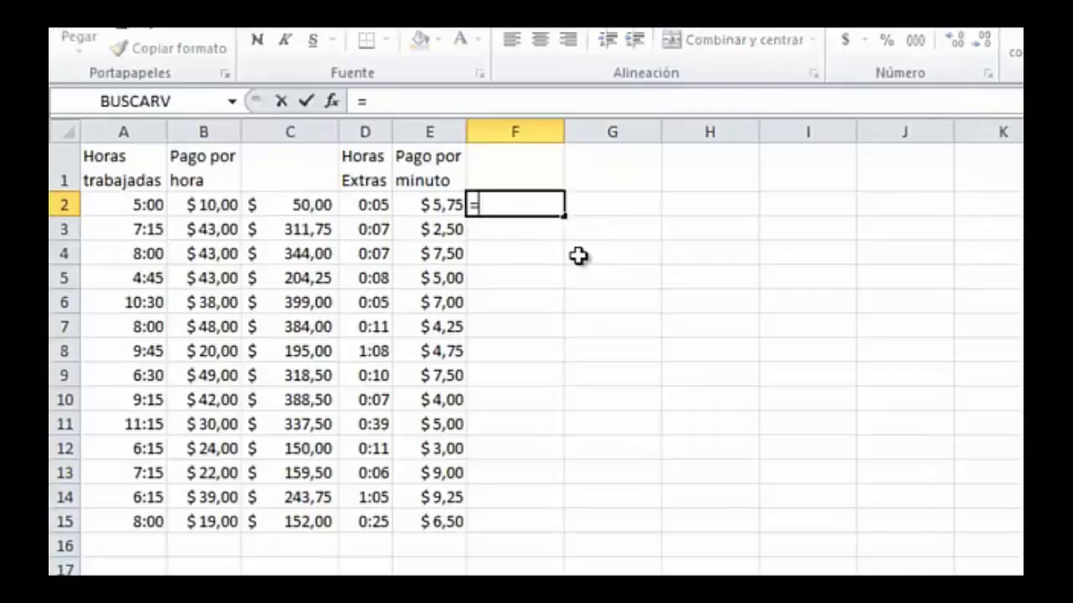
{"action": "left_click", "coordinate": [381, 201]}
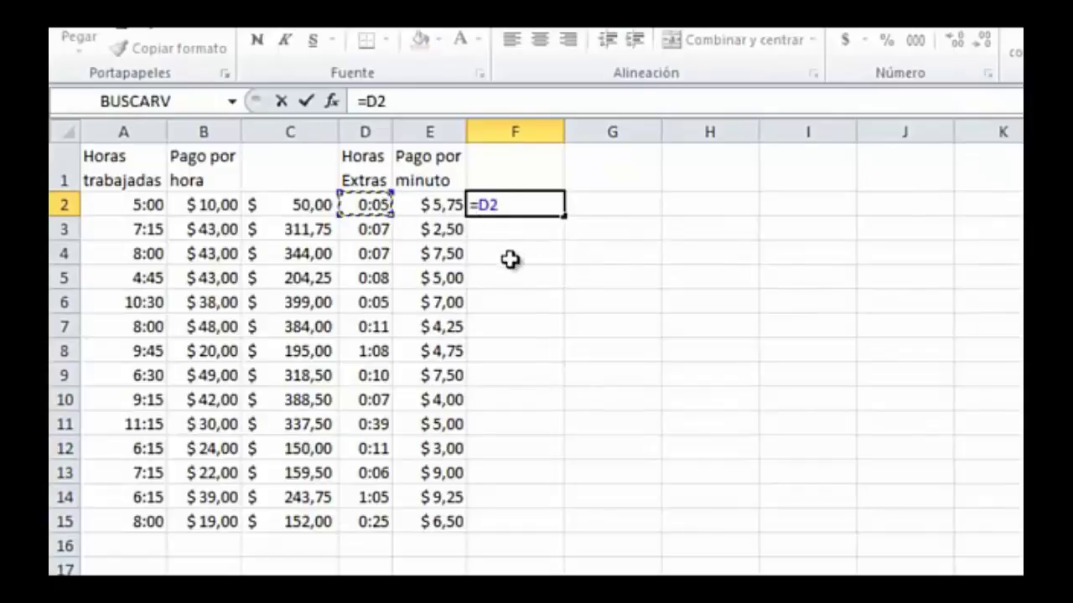
{"action": "type", "text": "*"}
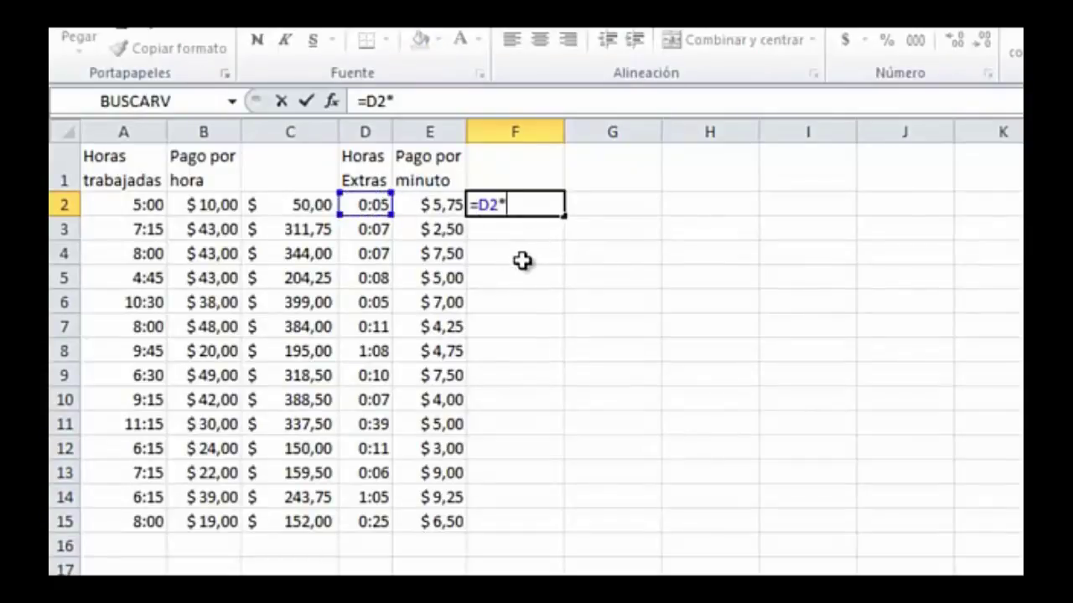
{"action": "left_click", "coordinate": [443, 205]}
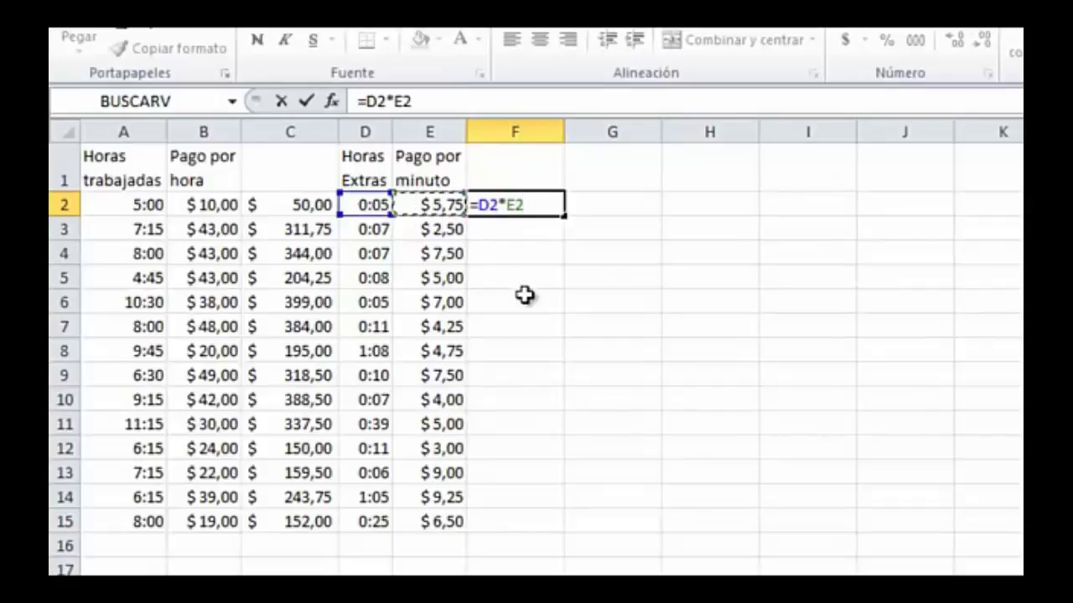
{"action": "type", "text": "*24"}
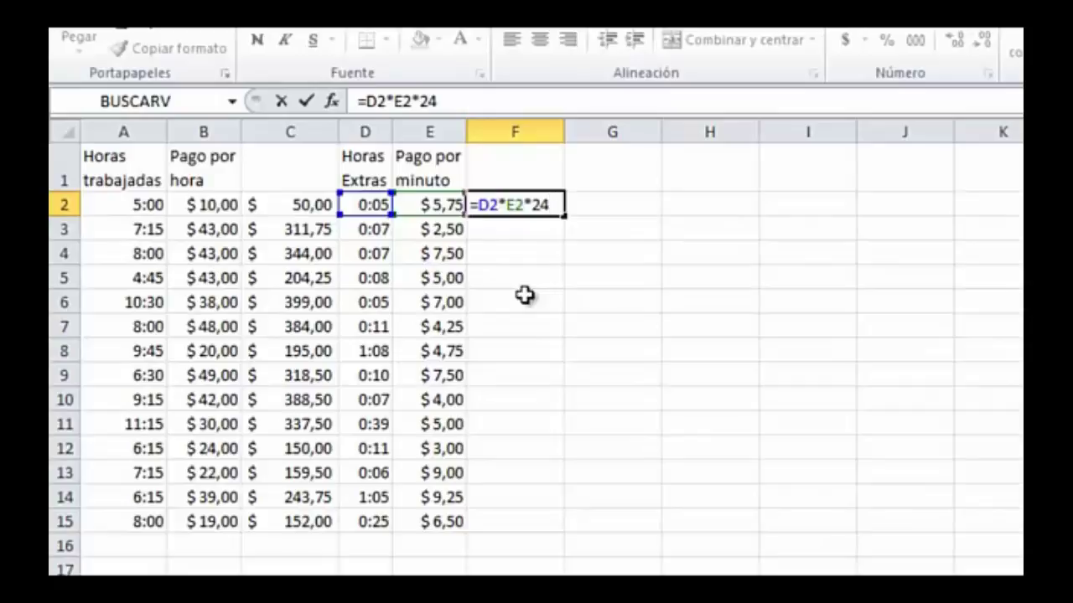
{"action": "type", "text": "*60"}
{"action": "key", "text": "Return"}
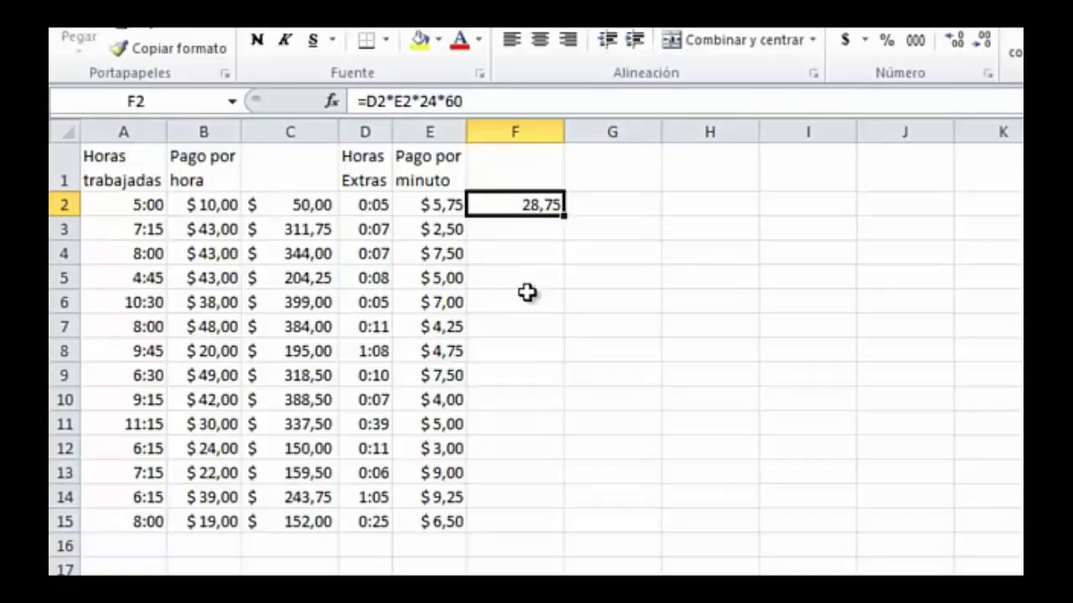
- Fill the F2 formula down to F15 and format the results as dollar amounts with two decimals
{"action": "double_click", "coordinate": [564, 214]}
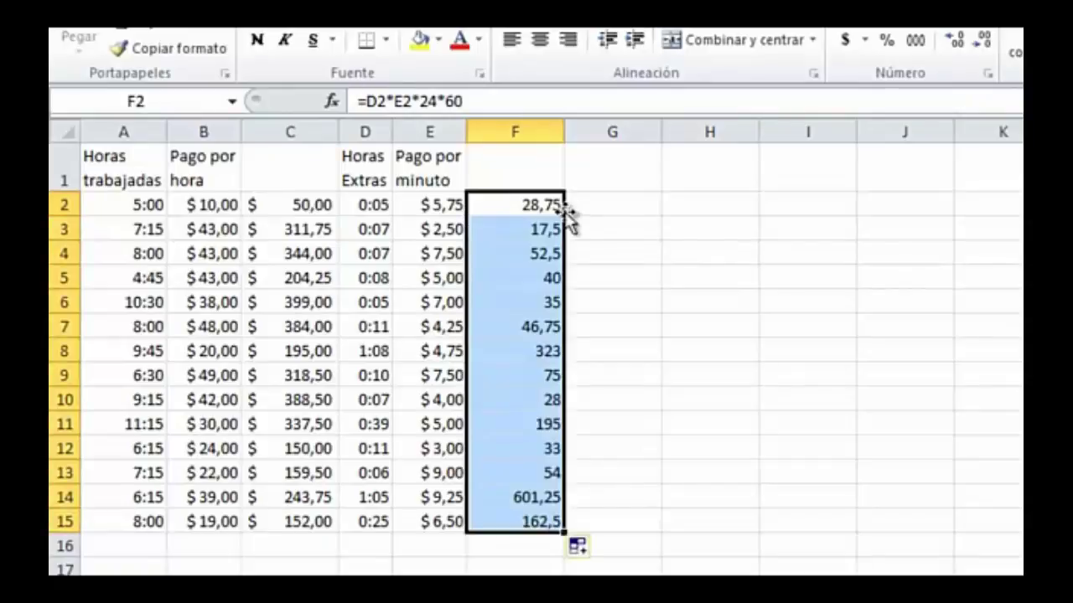
{"action": "left_click", "coordinate": [956, 40]}
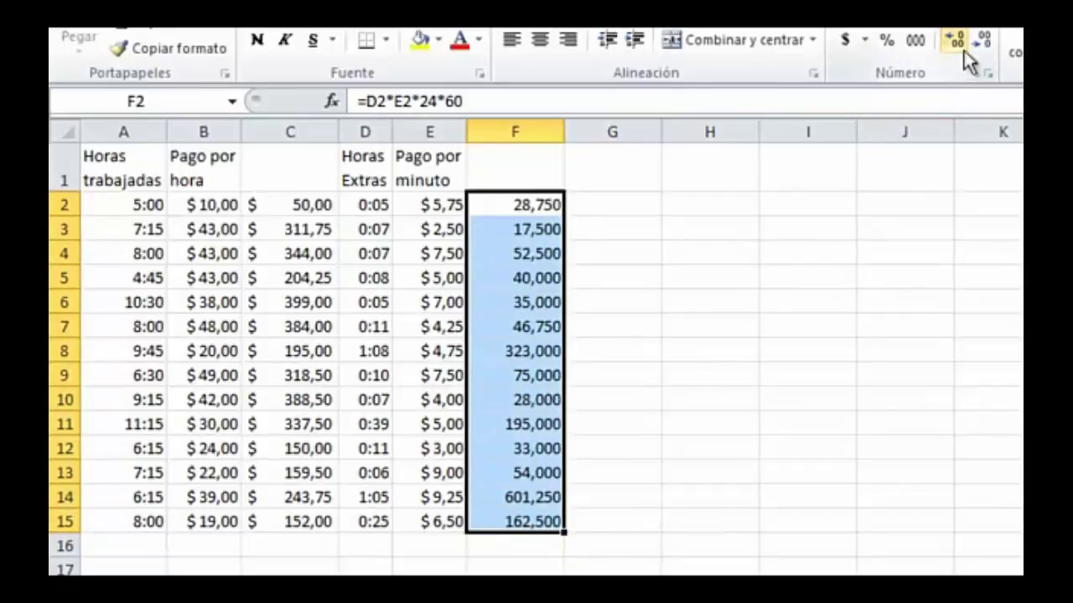
{"action": "left_click", "coordinate": [979, 45]}
{"action": "left_click", "coordinate": [845, 46]}
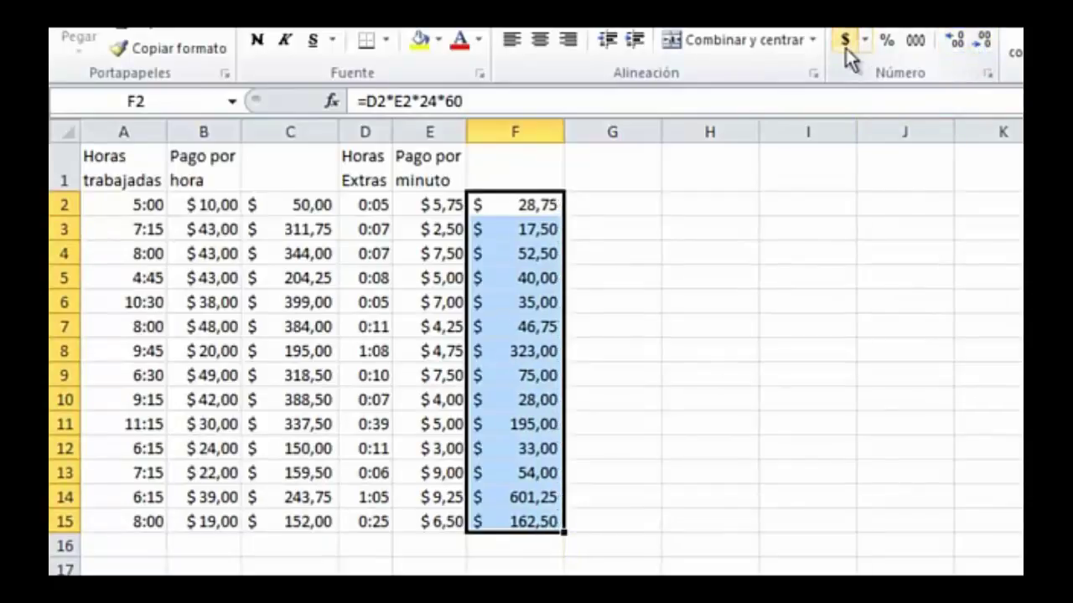
{"action": "left_click", "coordinate": [649, 226]}
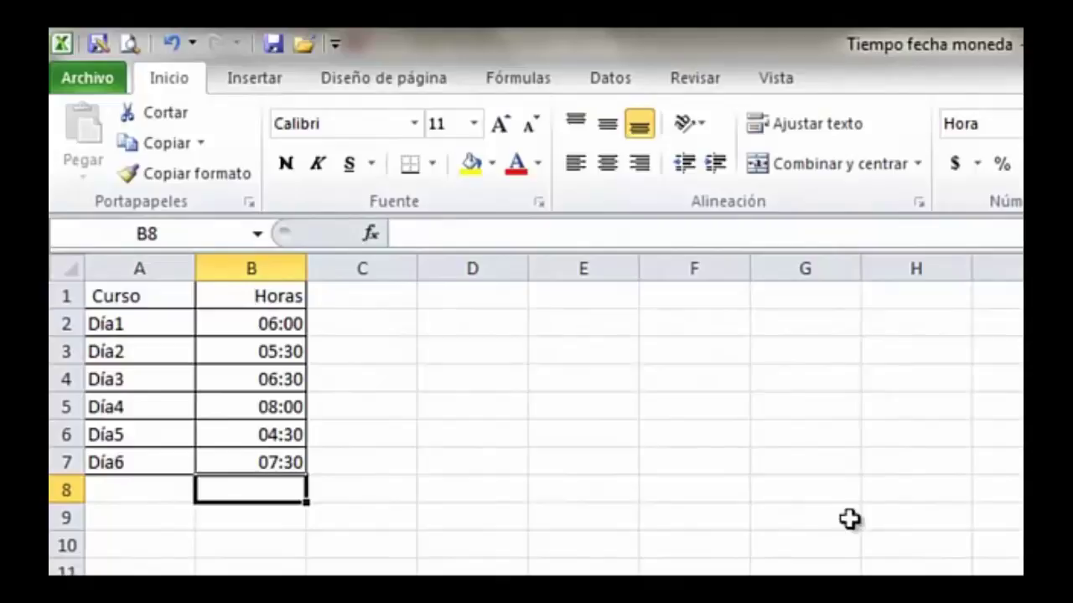
- On the course hours sheet, total the six days in B8 with the formula =SUMA(B2:B7)
{"action": "key", "text": "alt+equal"}
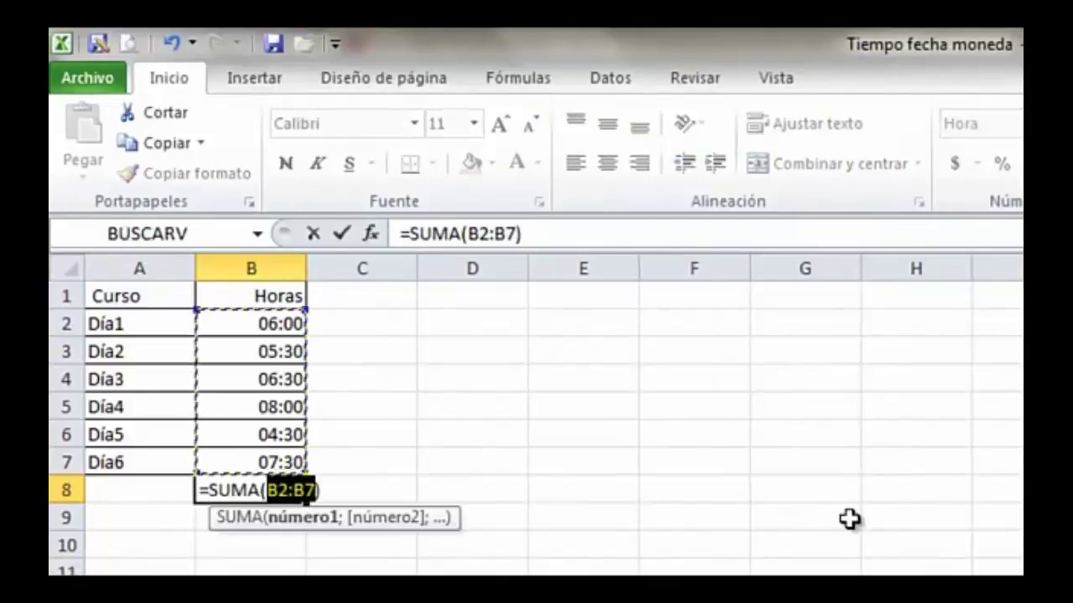
{"action": "key", "text": "Return"}
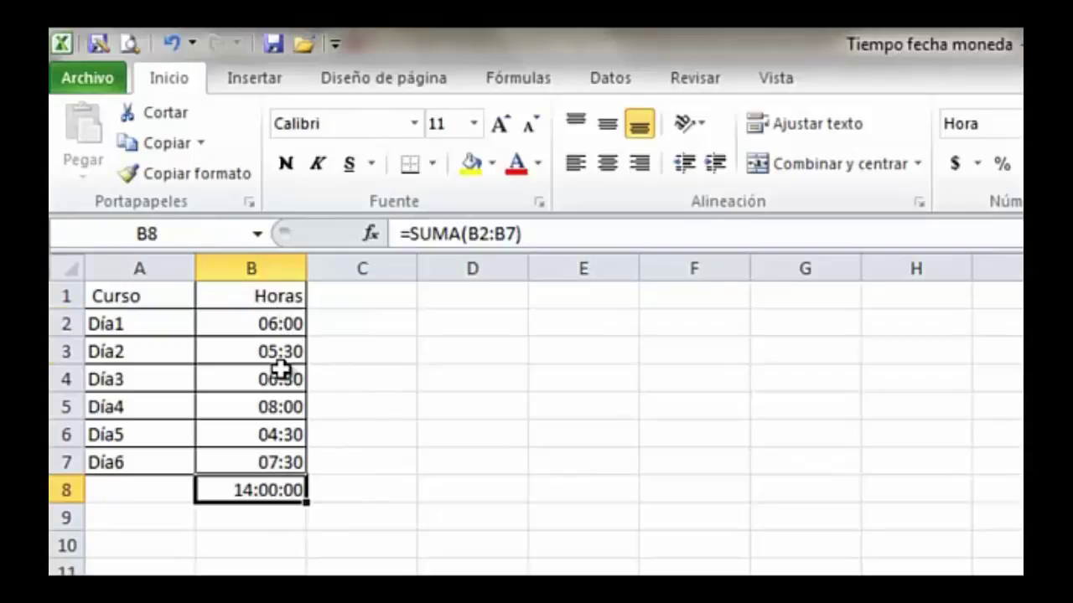
- Select the daily hours B2:B7 and add the minimum and maximum to the status bar's summary values
{"action": "left_click_drag", "start_coordinate": [280, 323], "coordinate": [279, 462]}
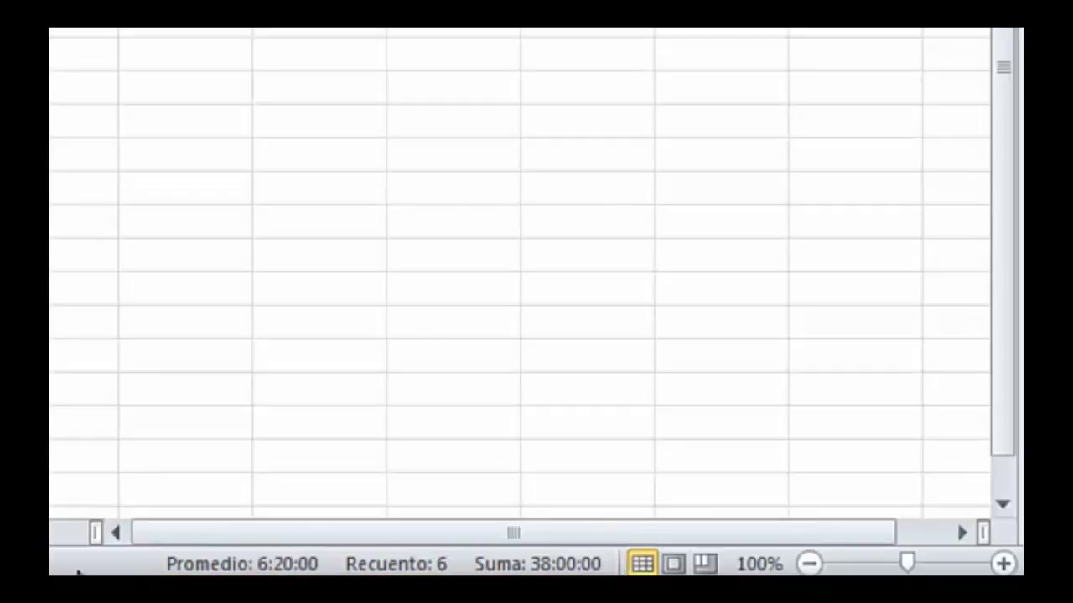
{"action": "right_click", "coordinate": [78, 570]}
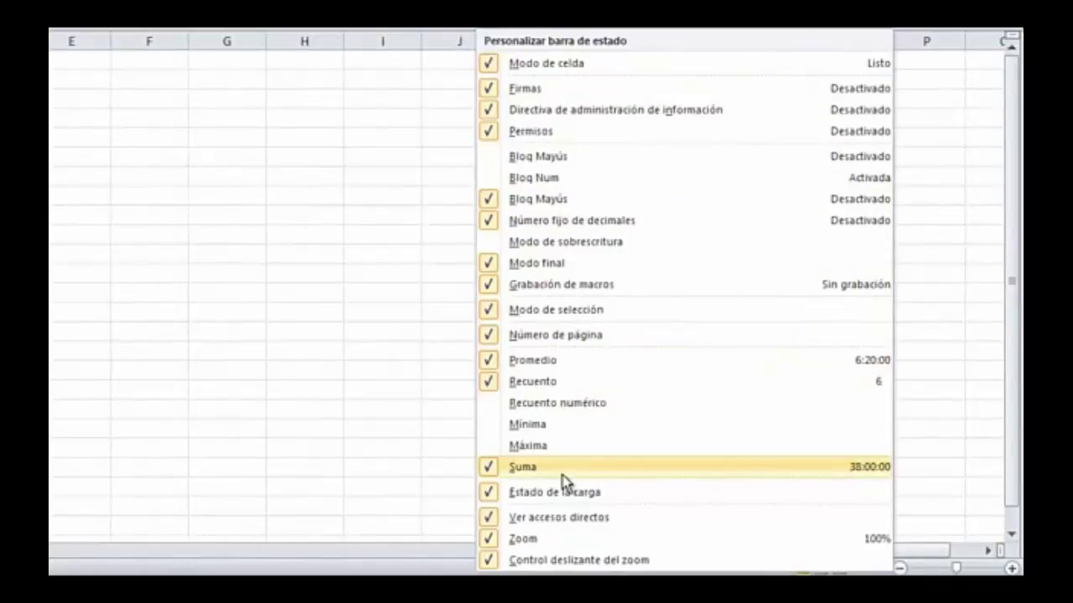
{"action": "left_click", "coordinate": [580, 428]}
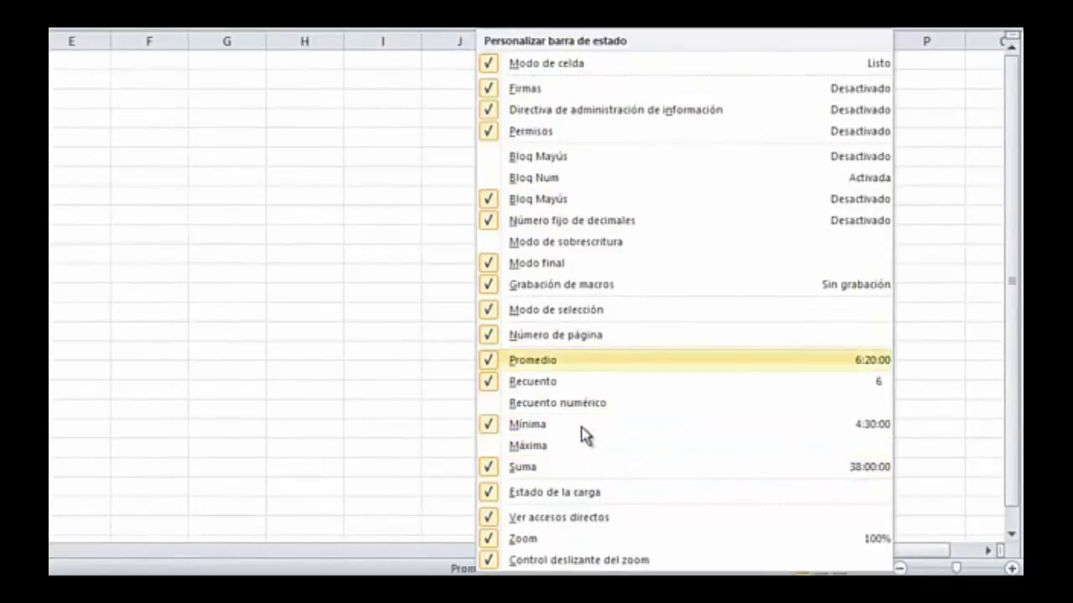
{"action": "left_click", "coordinate": [563, 451]}
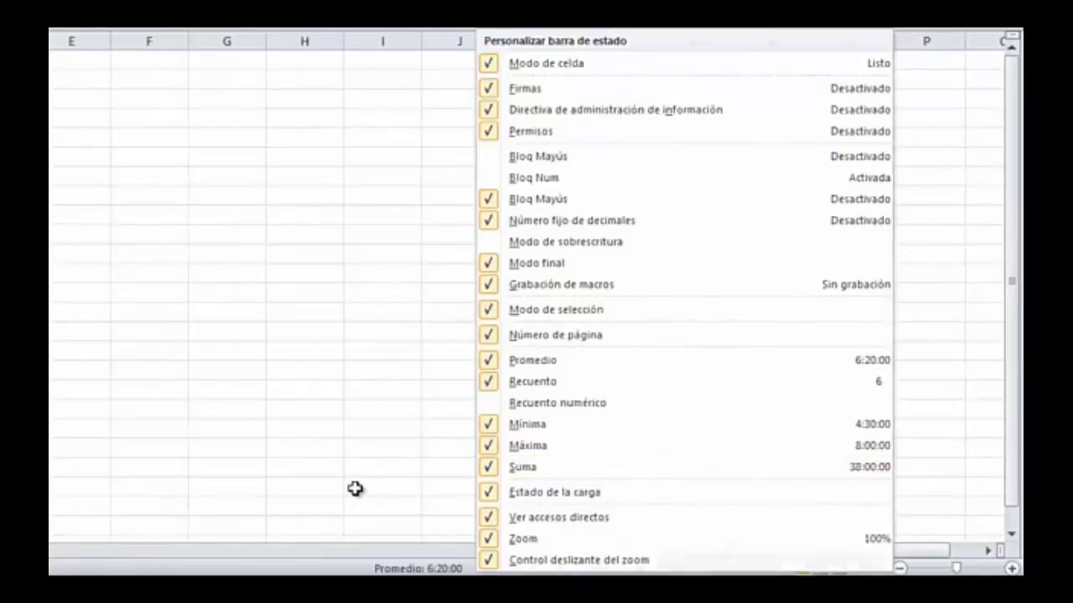
{"action": "left_click", "coordinate": [355, 489]}
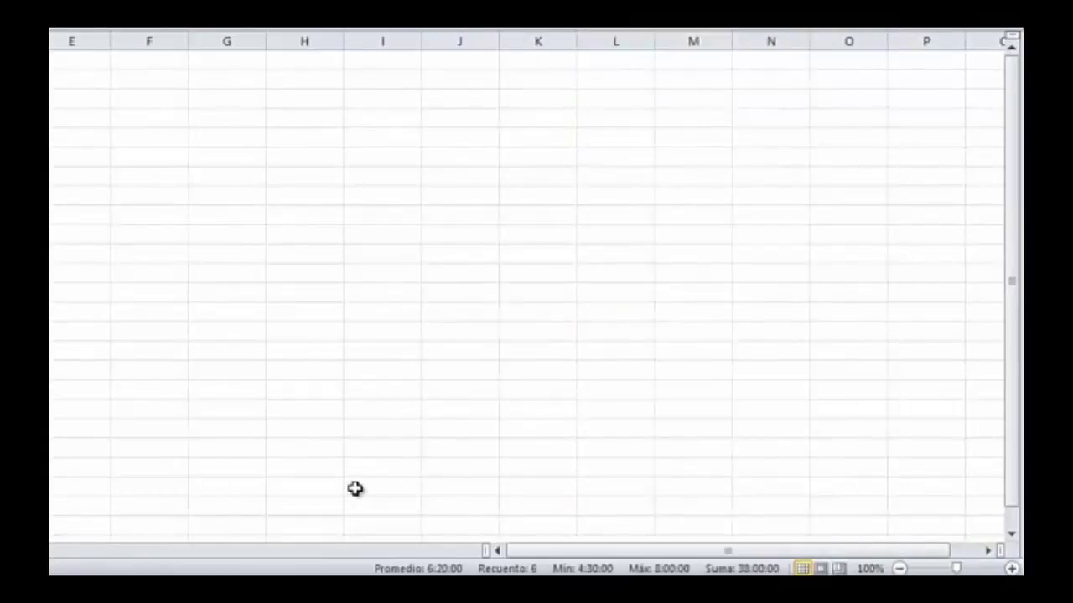
- Remove the minimum and maximum from the status bar's summary values again
{"action": "right_click", "coordinate": [328, 572]}
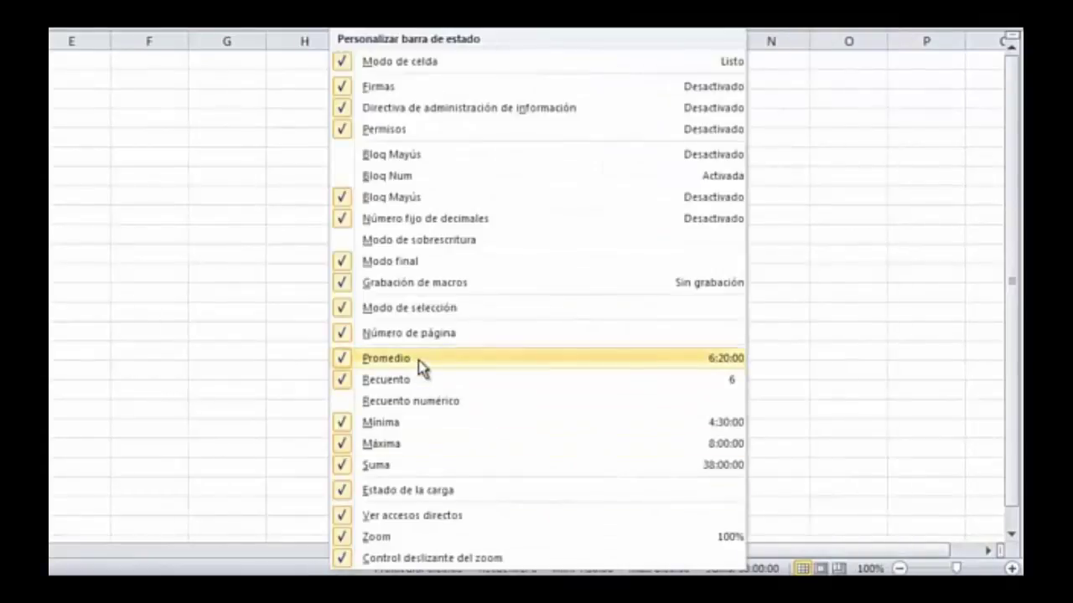
{"action": "left_click", "coordinate": [406, 428]}
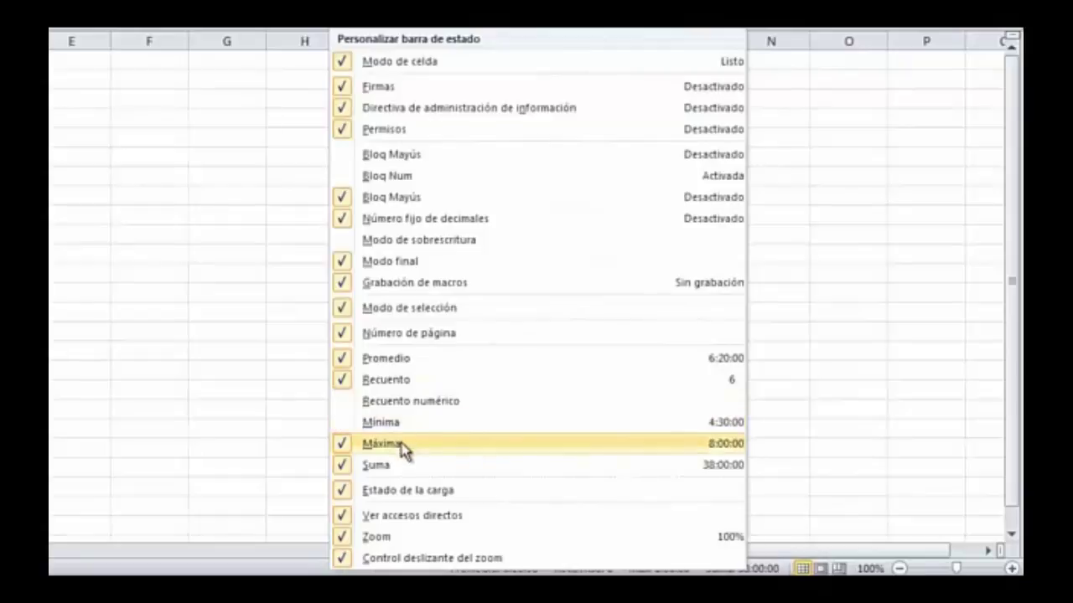
{"action": "left_click", "coordinate": [403, 448]}
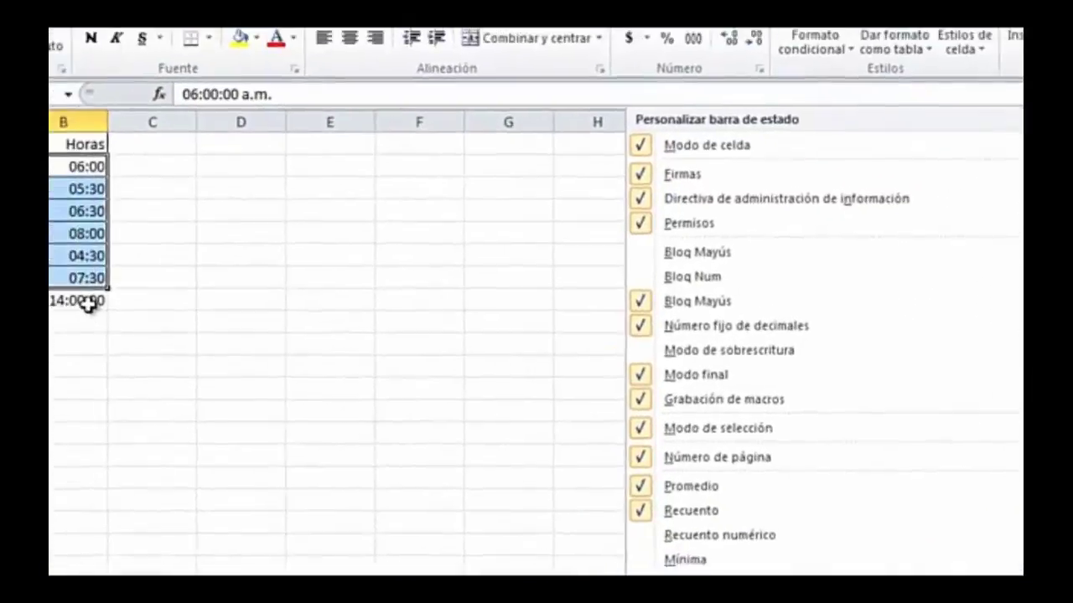
{"action": "key", "text": "Escape"}
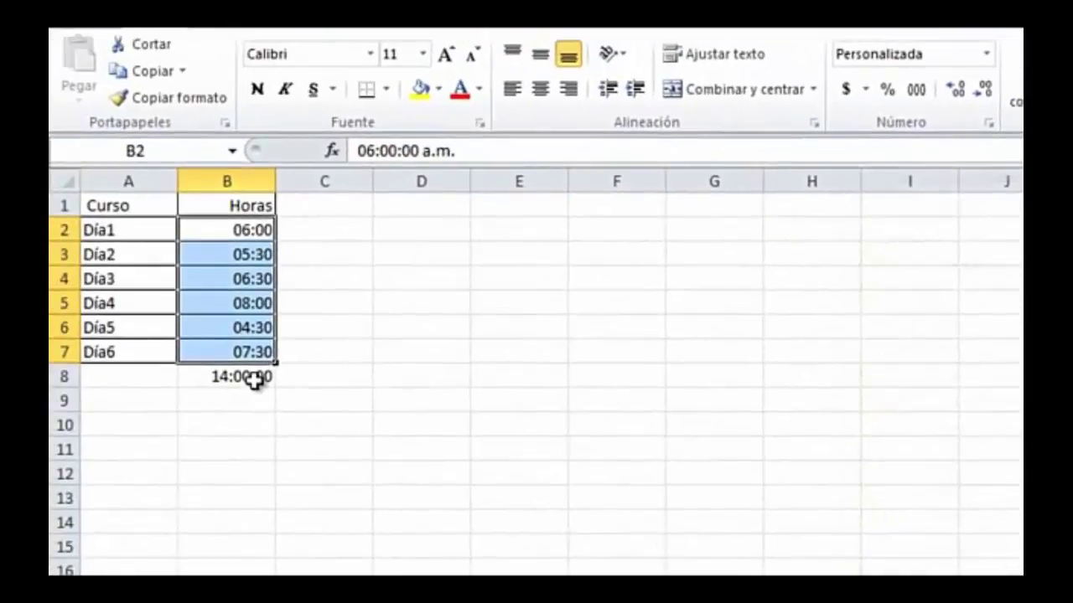
- Preview the custom number format [h]:mm:ss for the hours total in B8
{"action": "left_click", "coordinate": [255, 379]}
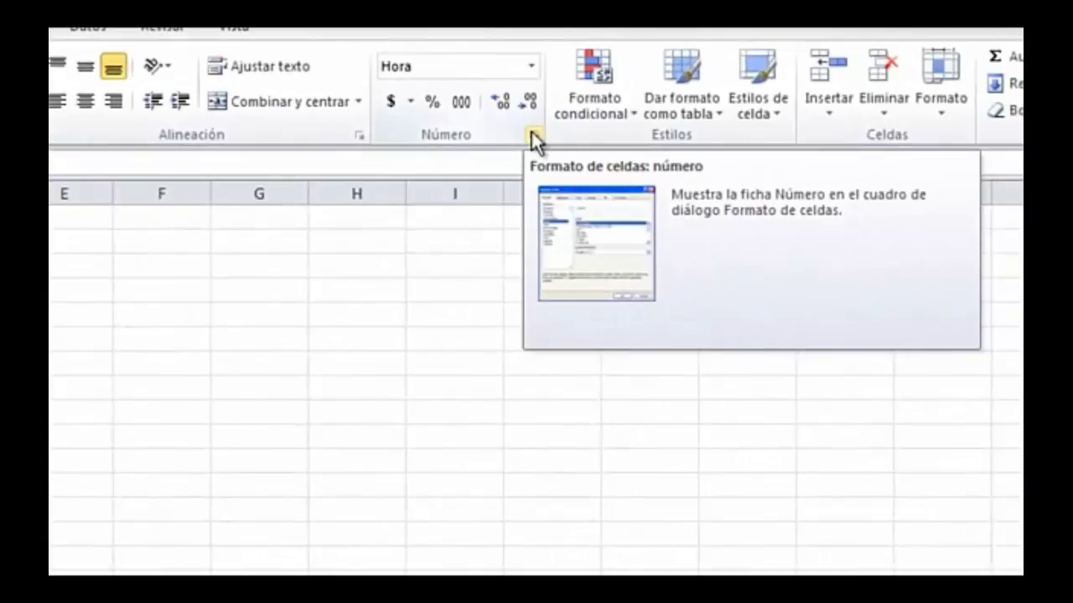
{"action": "left_click", "coordinate": [533, 136]}
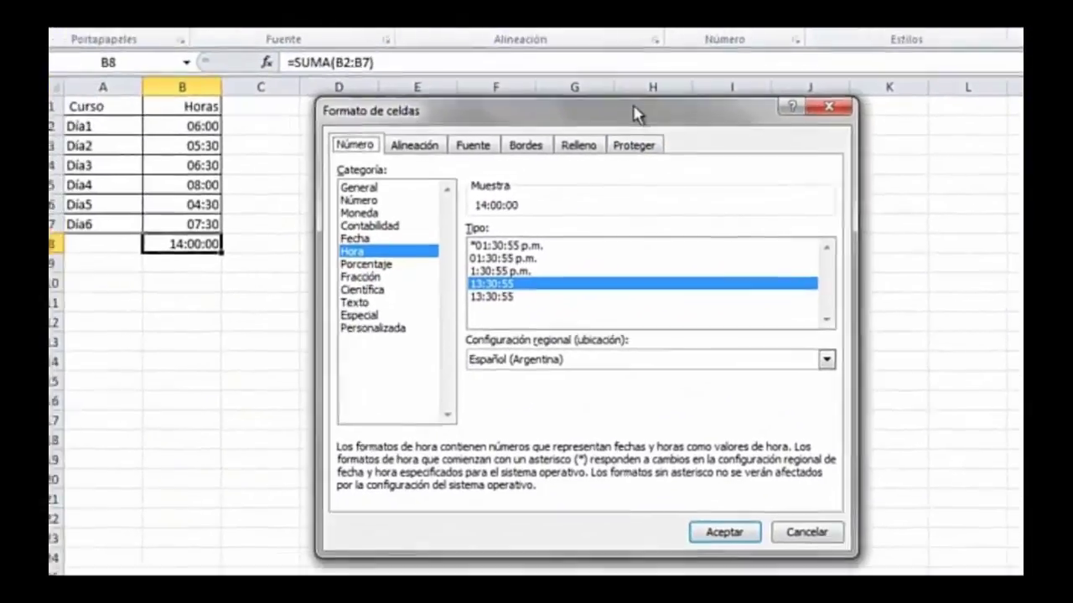
{"action": "left_click_drag", "start_coordinate": [635, 112], "coordinate": [651, 70]}
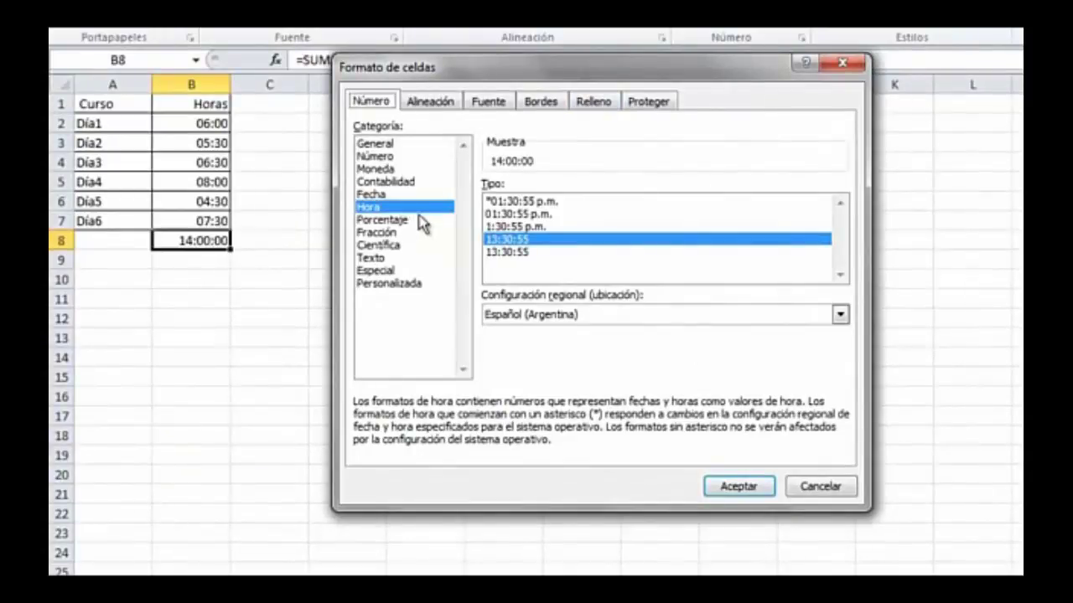
{"action": "left_click", "coordinate": [390, 284]}
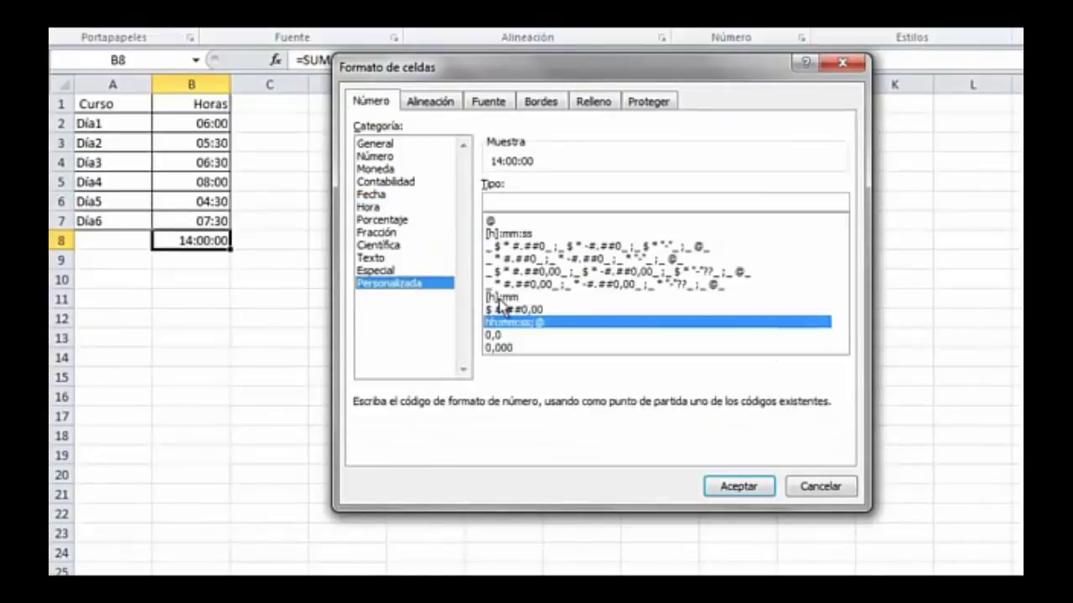
{"action": "mouse_move", "coordinate": [840, 326]}
{"action": "left_mouse_down"}
{"action": "mouse_move", "coordinate": [851, 249]}
{"action": "mouse_move", "coordinate": [857, 331]}
{"action": "left_mouse_up"}
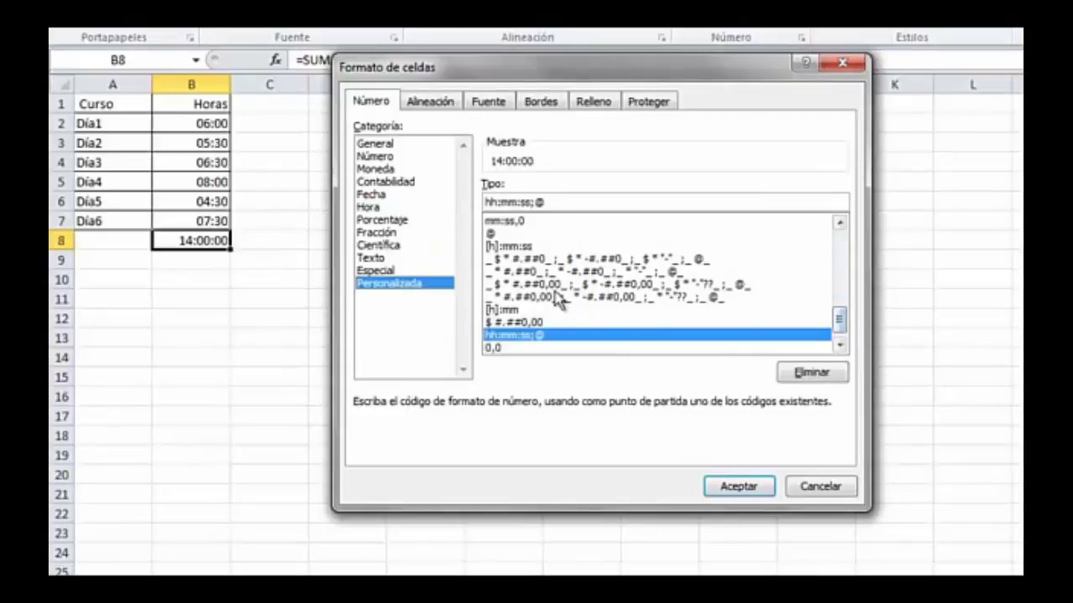
{"action": "left_click", "coordinate": [518, 247]}
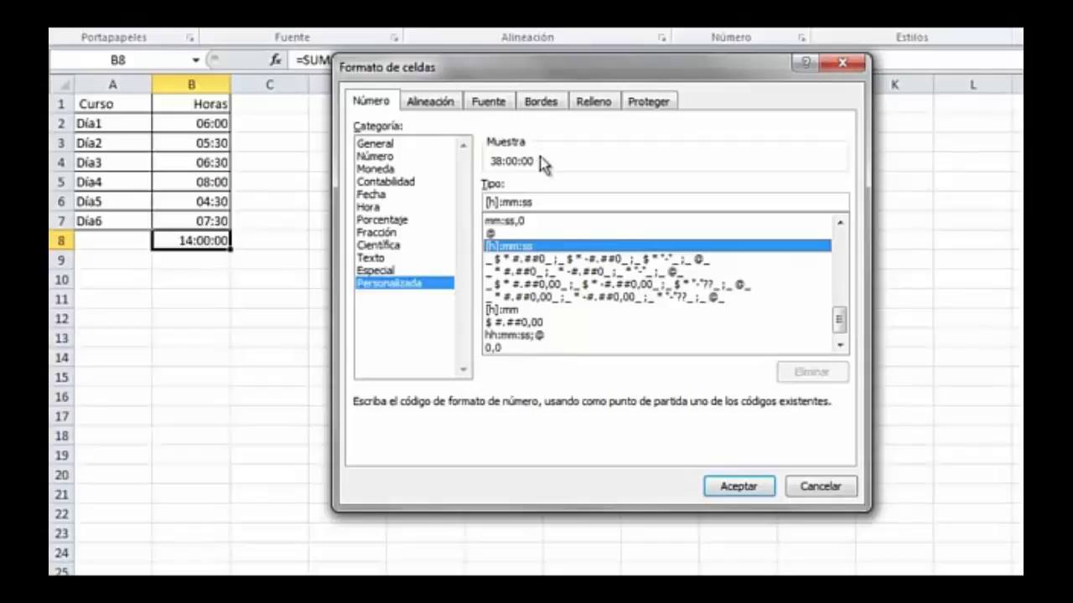
- Shorten the custom format code for B8 to [h]:mm to preview it without seconds, and leave the cell format settings without applying it
{"action": "left_click", "coordinate": [546, 201]}
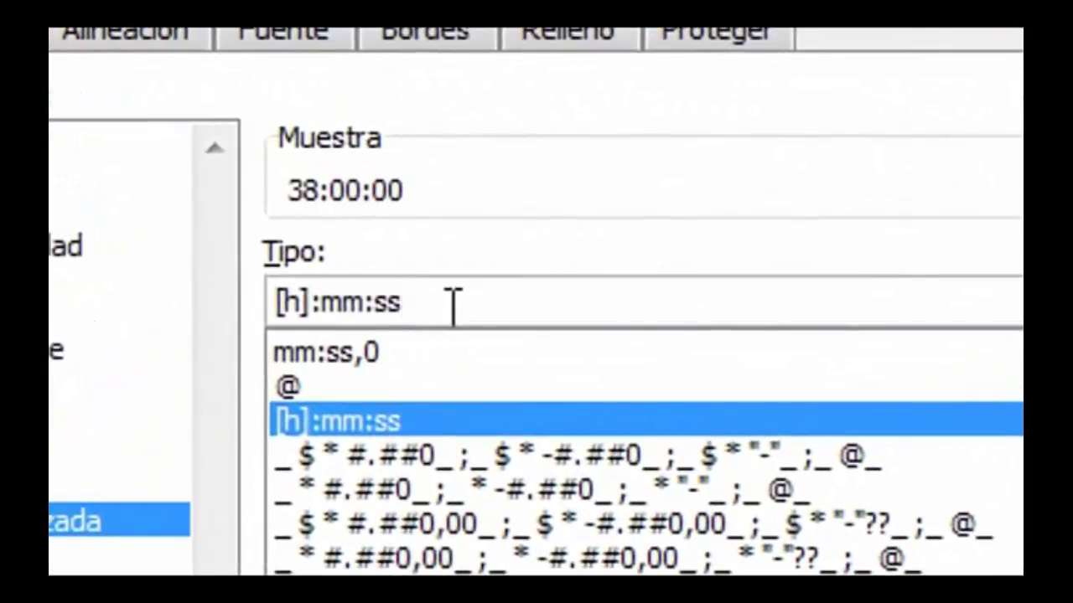
{"action": "key", "text": "BackSpace"}
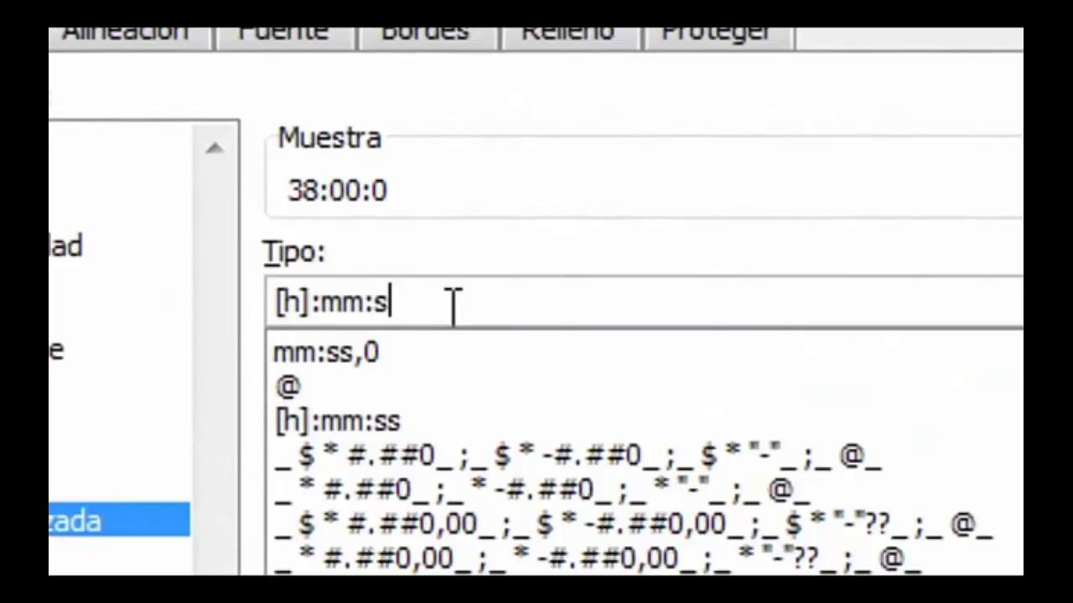
{"action": "key", "text": "BackSpace"}
{"action": "key", "text": "BackSpace"}
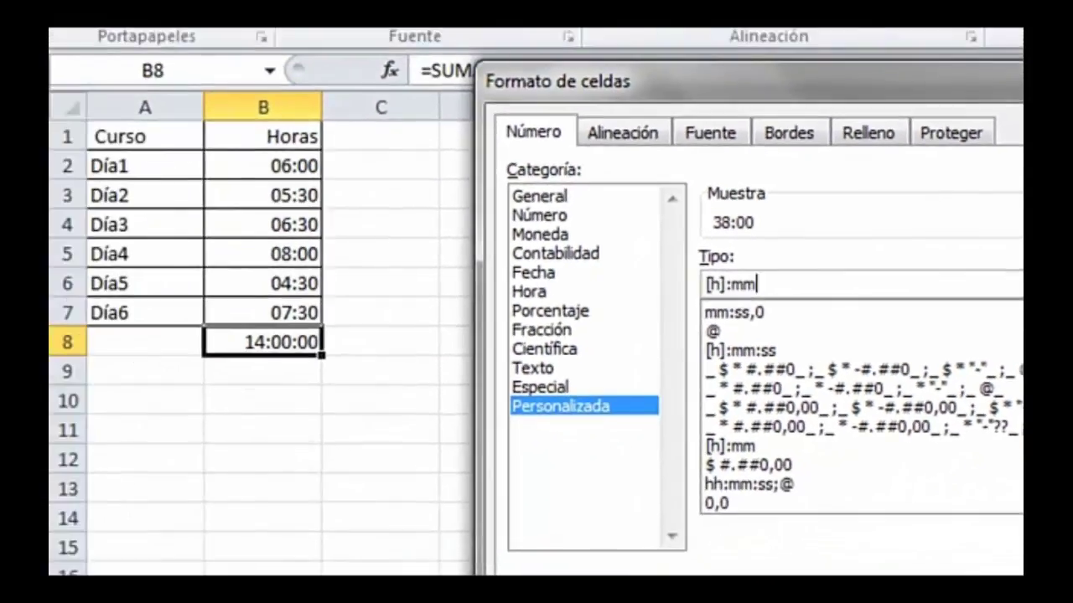
{"action": "key", "text": "Escape"}
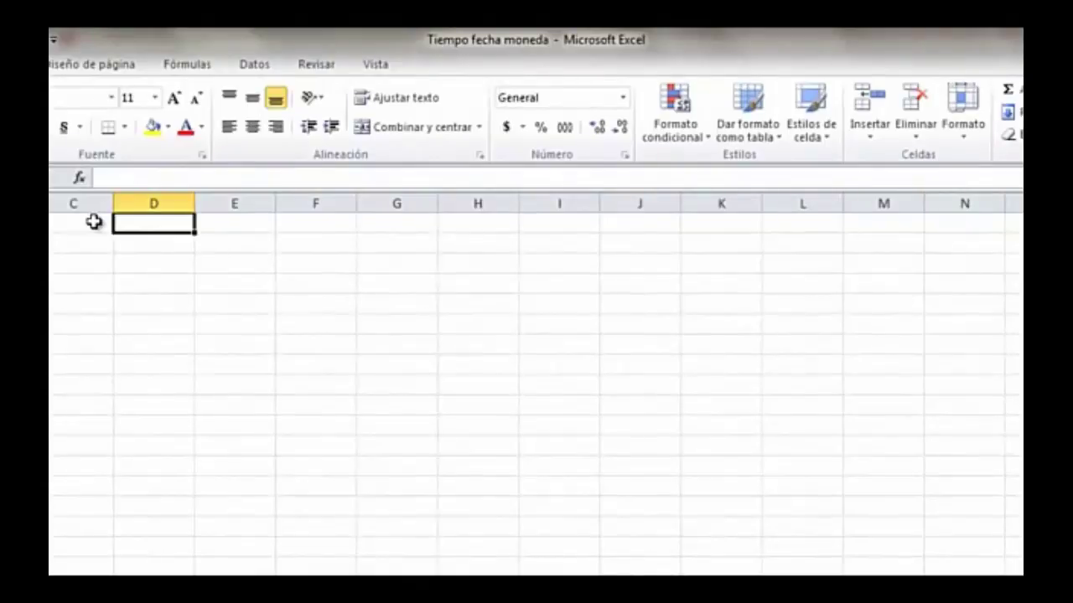
- On an empty sheet, enter the date 1/1/1900 in D1 and select that cell again
{"action": "type", "text": "1"}
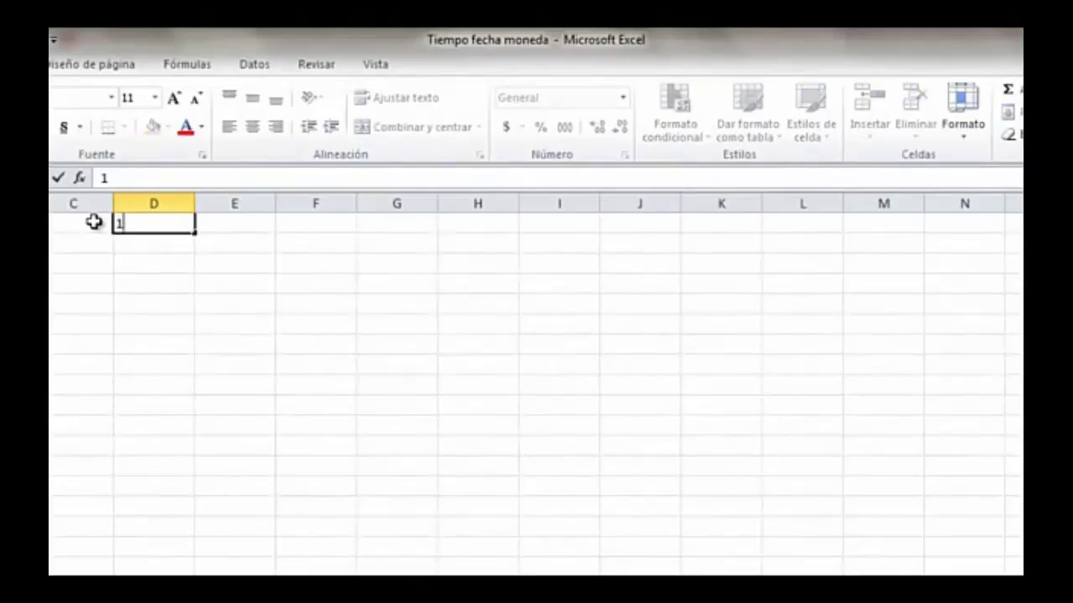
{"action": "type", "text": "/1/1900"}
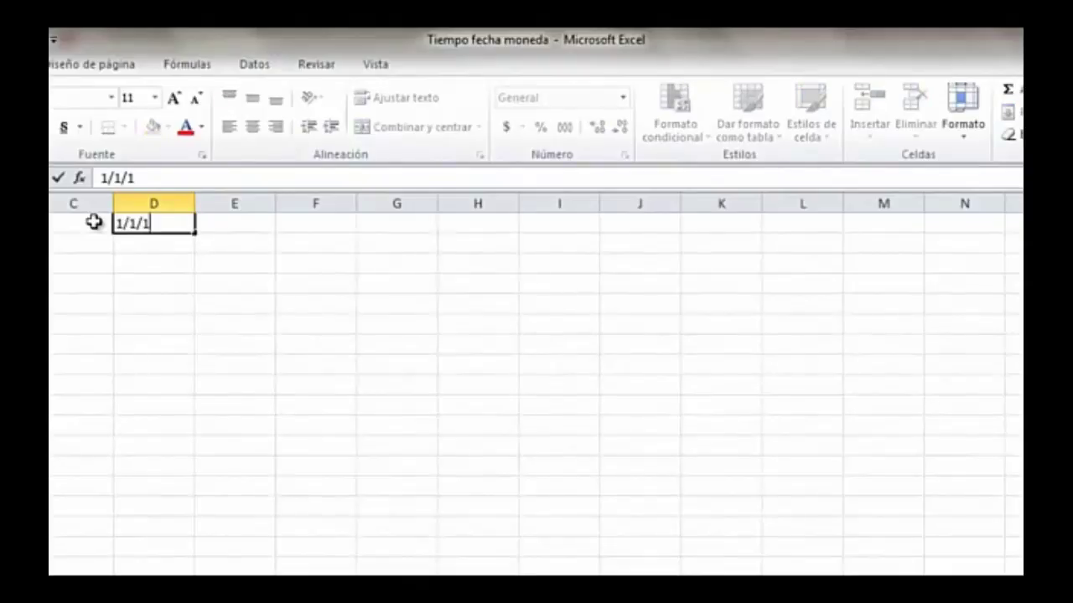
{"action": "key", "text": "Return"}
{"action": "left_click", "coordinate": [186, 224]}
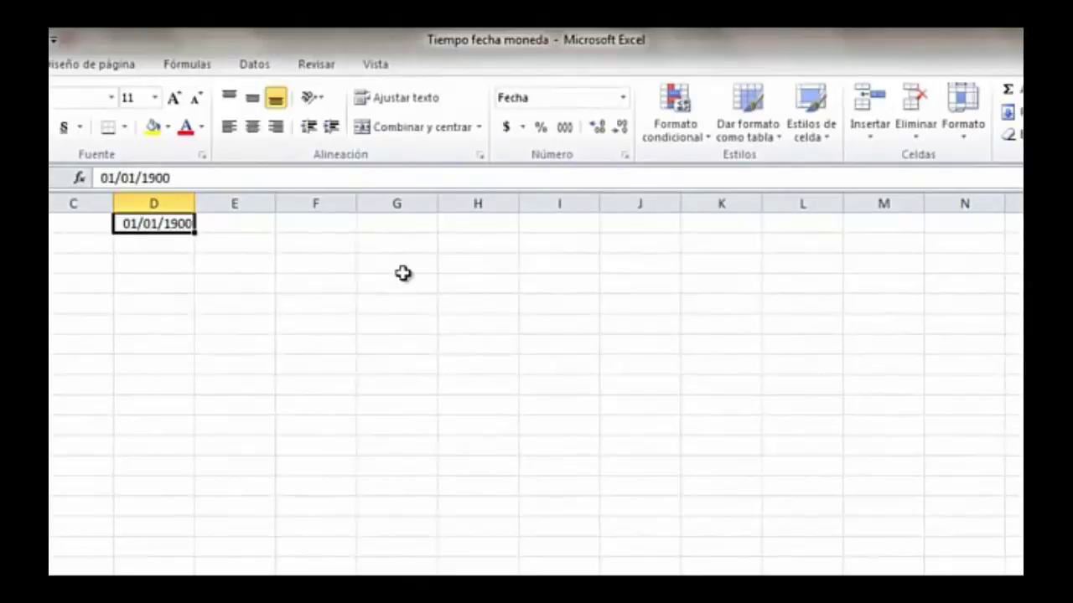
- Apply the comma number style to the date in D1, and enter 2/1/1900 in D2 with the same style
{"action": "left_click", "coordinate": [565, 130]}
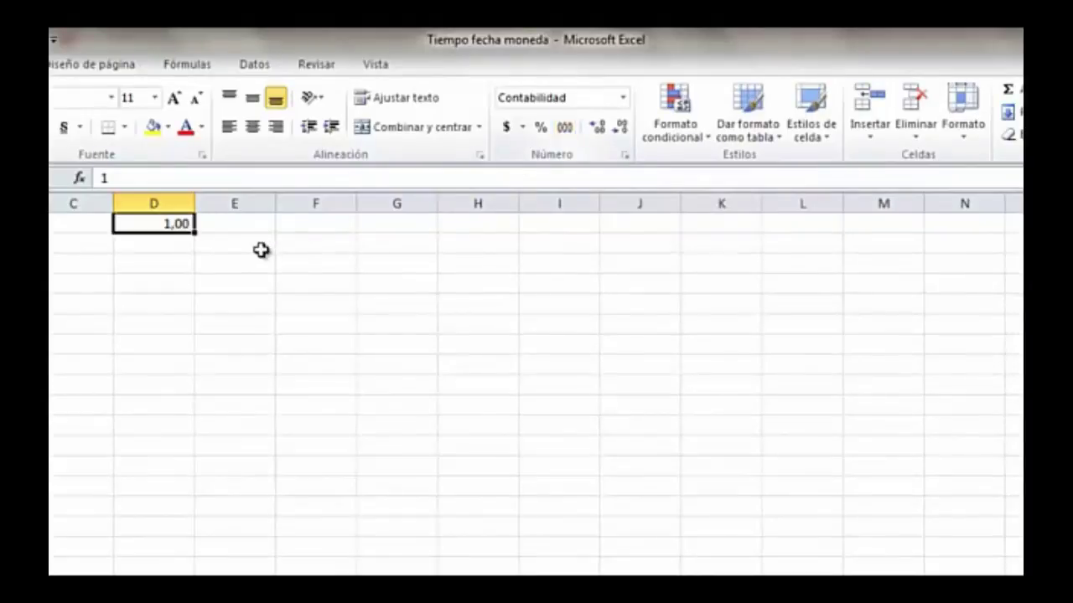
{"action": "left_click", "coordinate": [170, 247]}
{"action": "type", "text": "281/1"}
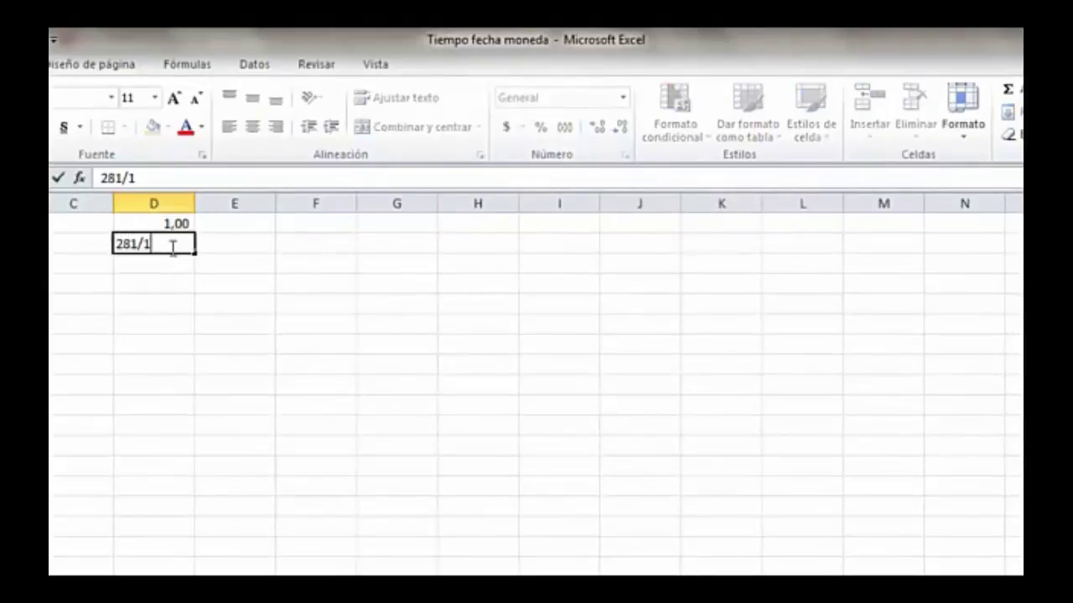
{"action": "key", "text": "BackSpace"}
{"action": "key", "text": "BackSpace"}
{"action": "key", "text": "BackSpace"}
{"action": "key", "text": "BackSpace"}
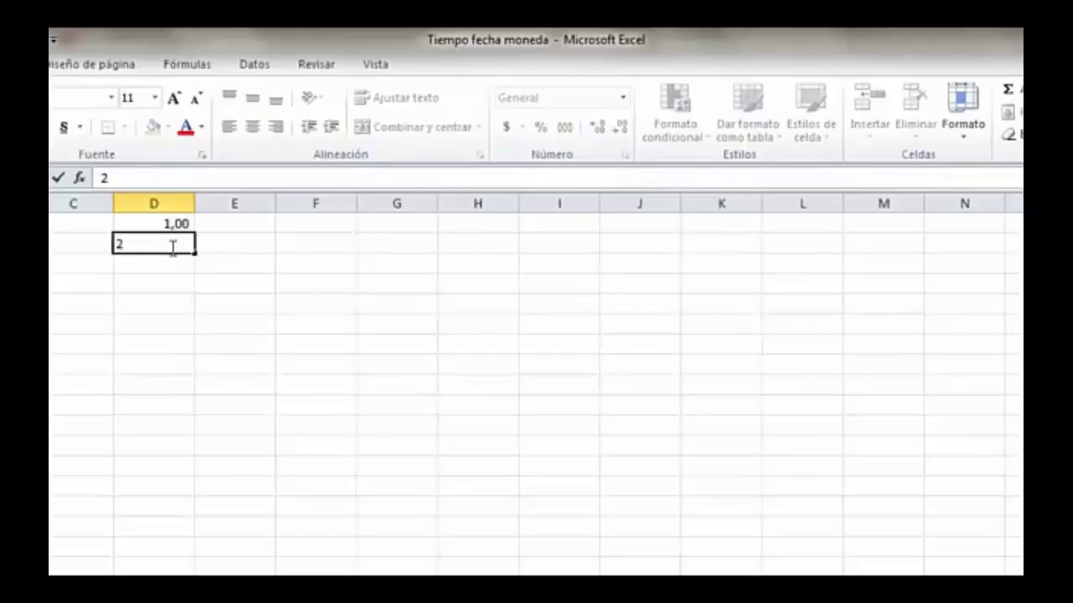
{"action": "type", "text": "/18"}
{"action": "key", "text": "BackSpace"}
{"action": "type", "text": "/1900"}
{"action": "key", "text": "ctrl+Return"}
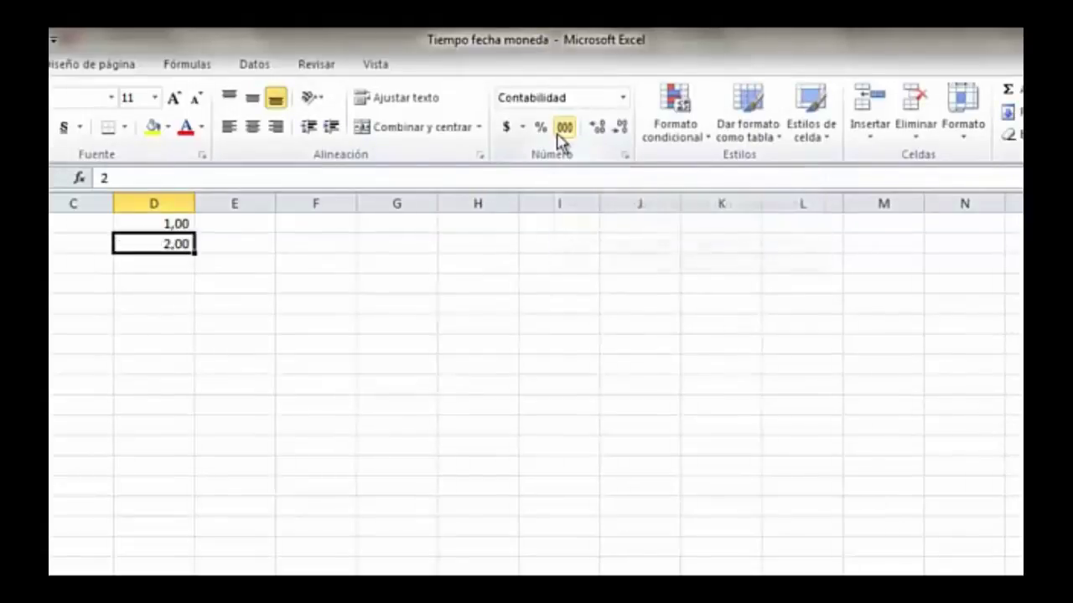
{"action": "key", "text": "Up"}
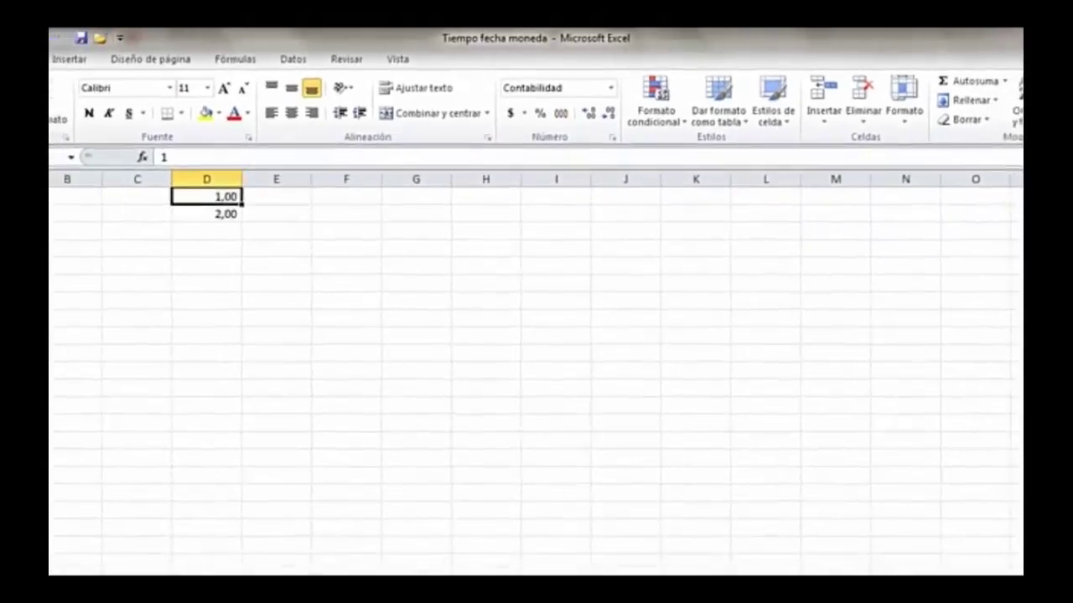
- Turn on the 1904 date system for this workbook in the advanced Excel options
{"action": "left_click", "coordinate": [84, 53]}
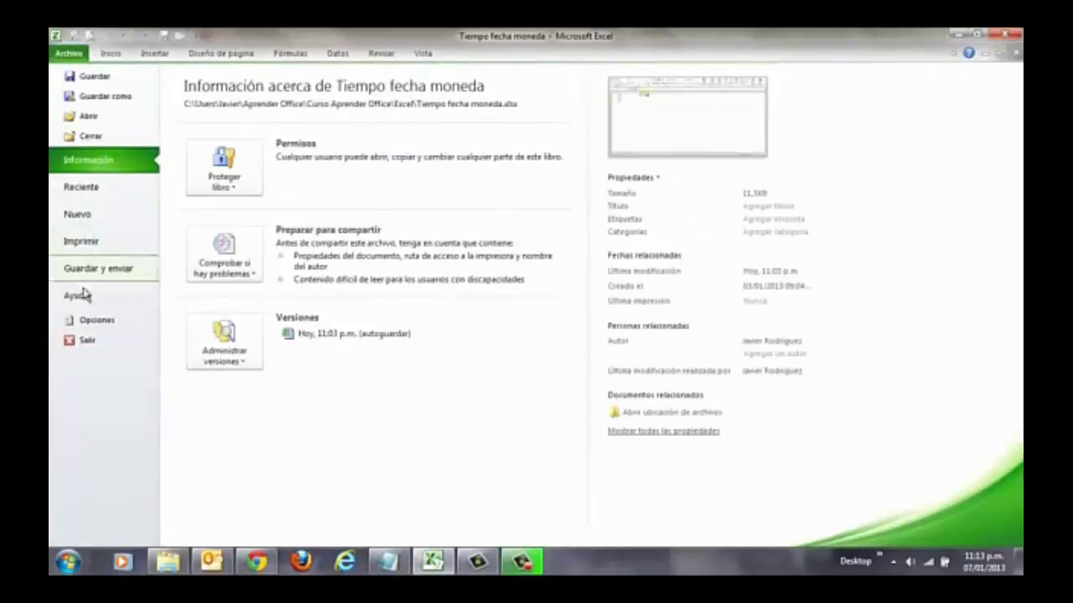
{"action": "left_click", "coordinate": [90, 323]}
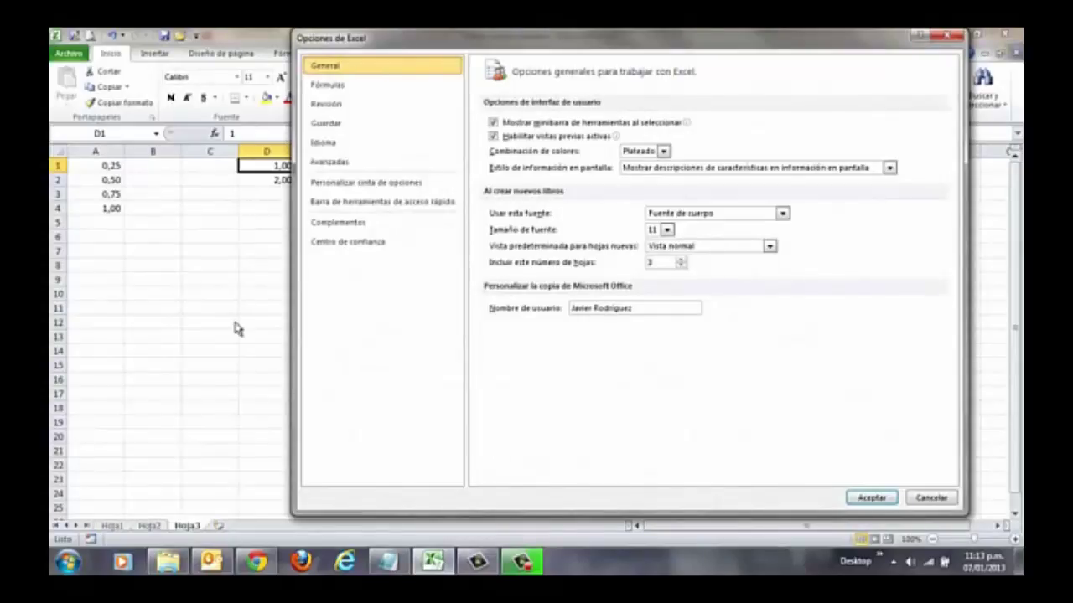
{"action": "left_click", "coordinate": [359, 163]}
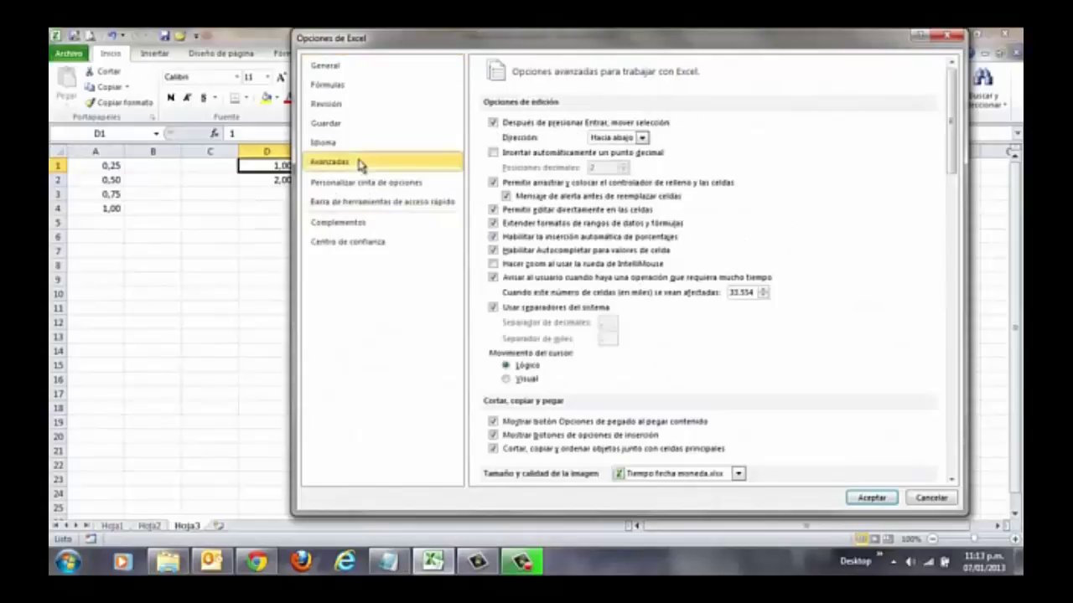
{"action": "left_click_drag", "start_coordinate": [952, 164], "coordinate": [962, 421]}
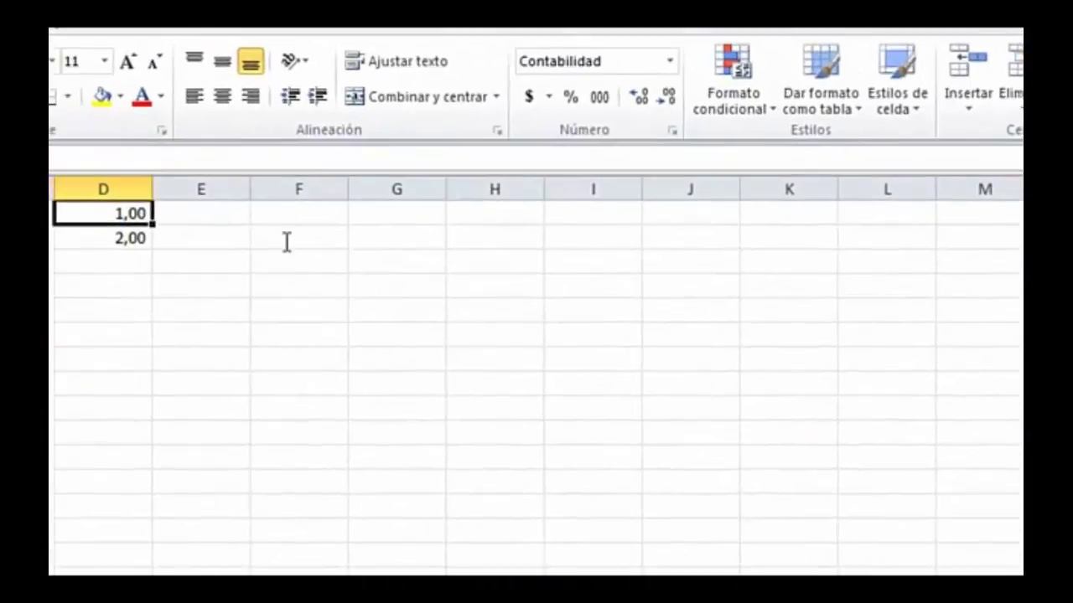
- Enter the date 2/1/1904 in F2 and apply the comma number style to it
{"action": "left_click", "coordinate": [286, 243]}
{"action": "type", "text": "2/1"}
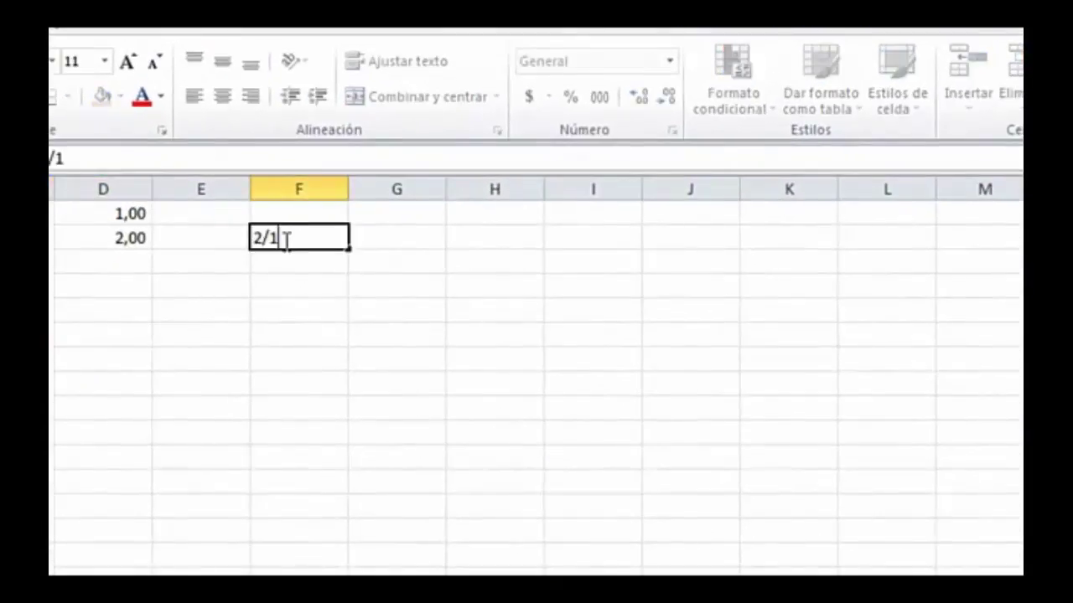
{"action": "type", "text": "/1904"}
{"action": "key", "text": "ctrl+Return"}
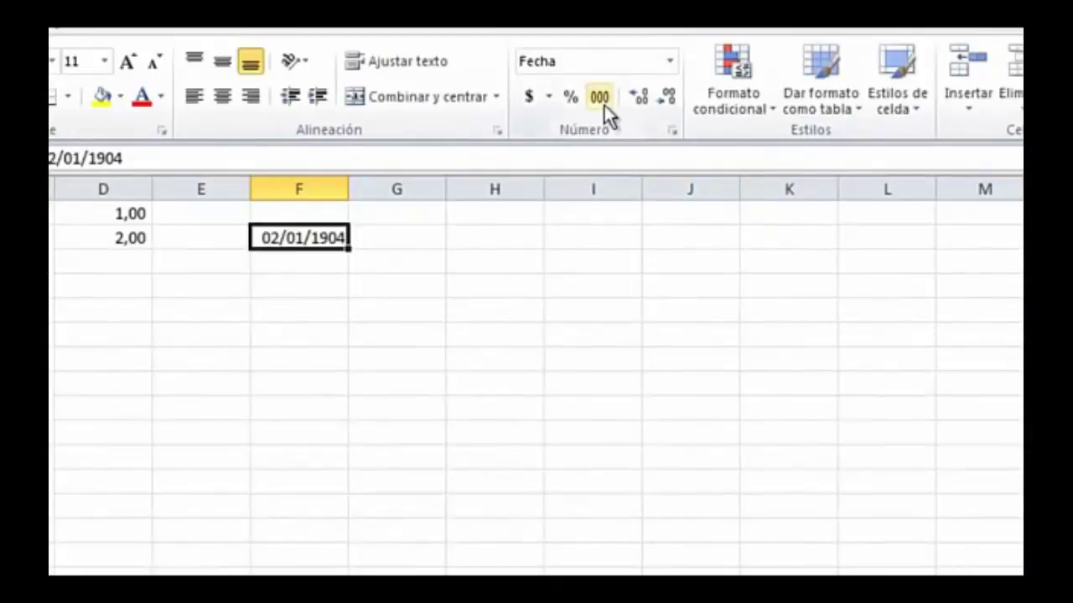
{"action": "left_click", "coordinate": [602, 102]}
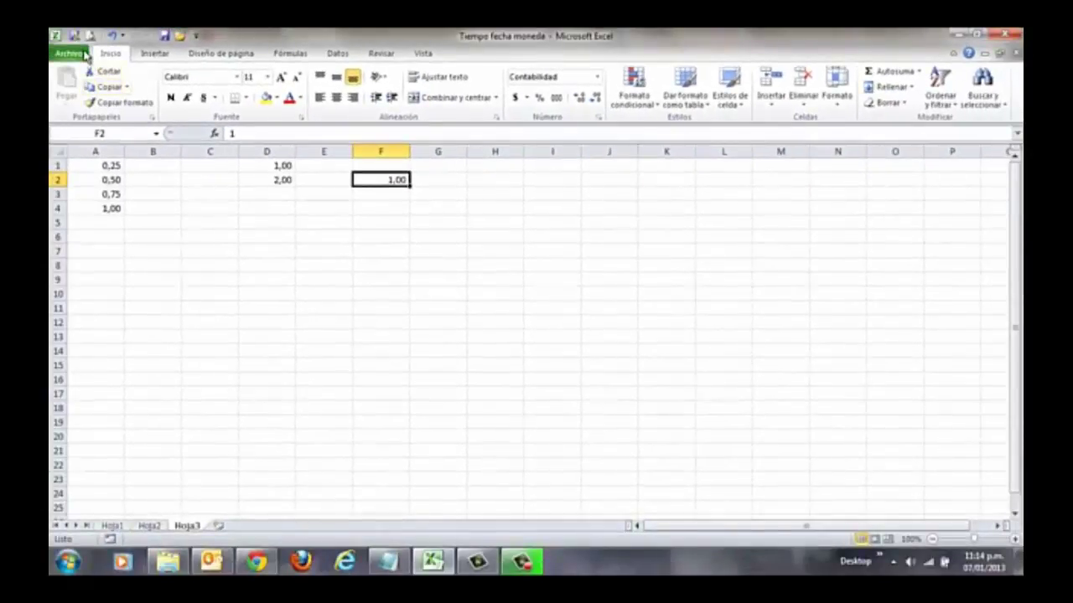
- Turn off the 1904 date system for this workbook in the advanced Excel options
{"action": "left_click", "coordinate": [77, 54]}
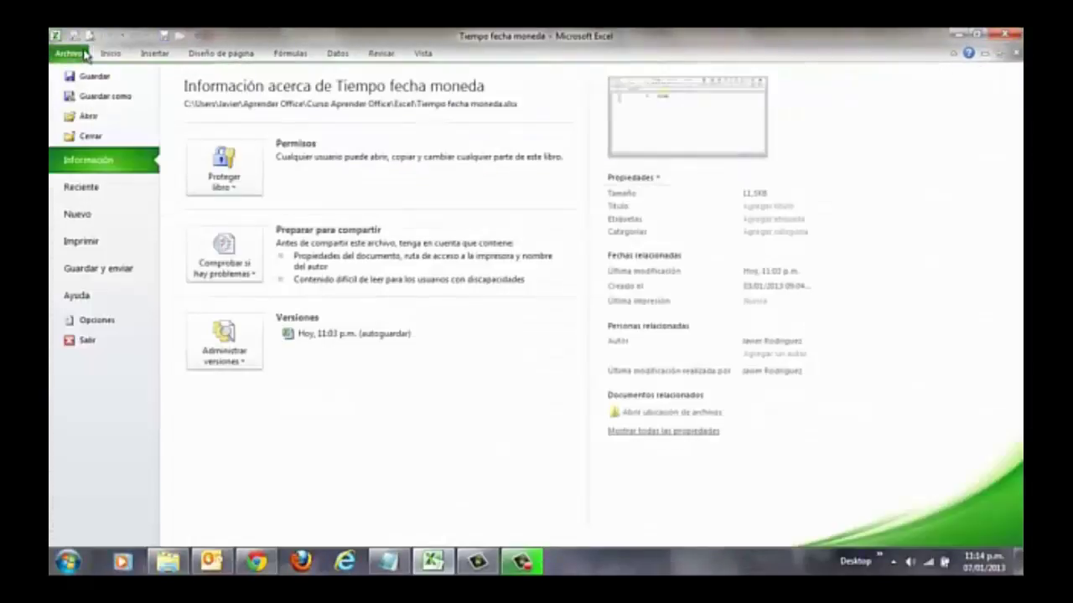
{"action": "left_click", "coordinate": [89, 321]}
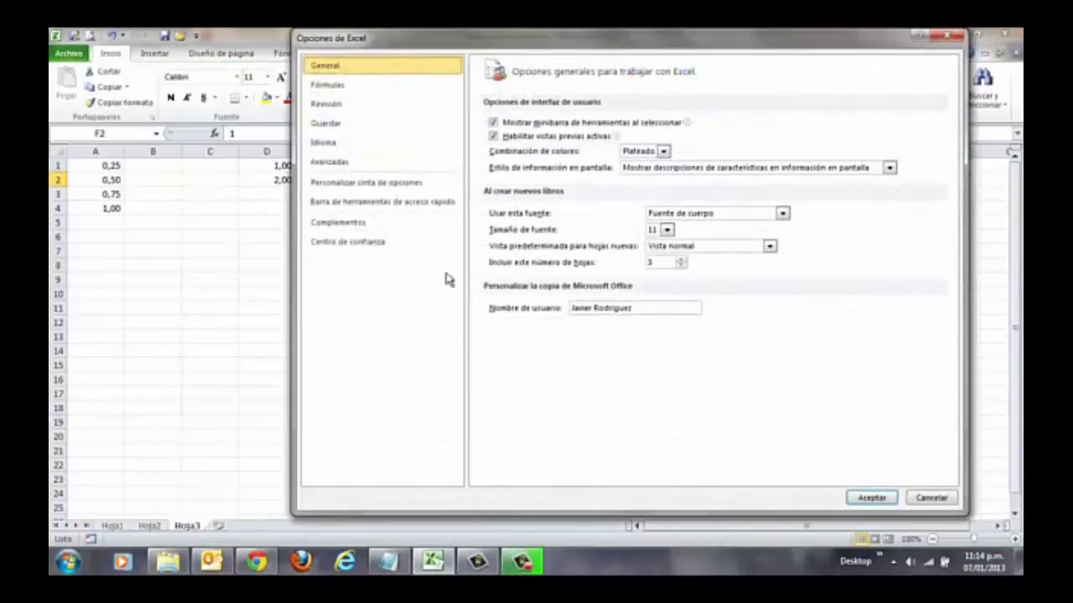
{"action": "left_click", "coordinate": [416, 163]}
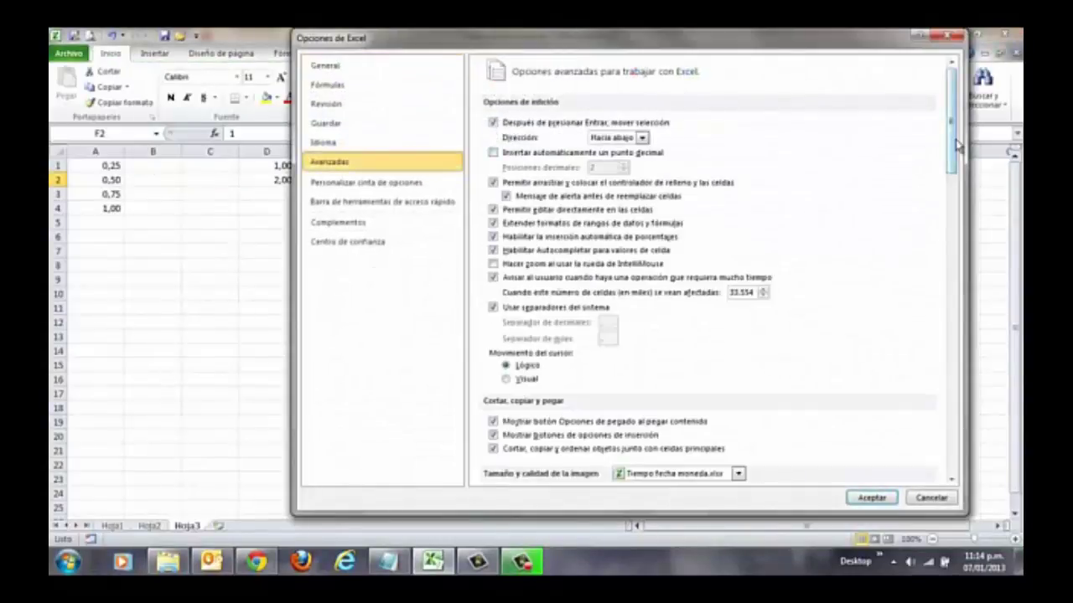
{"action": "left_click_drag", "start_coordinate": [953, 144], "coordinate": [972, 378]}
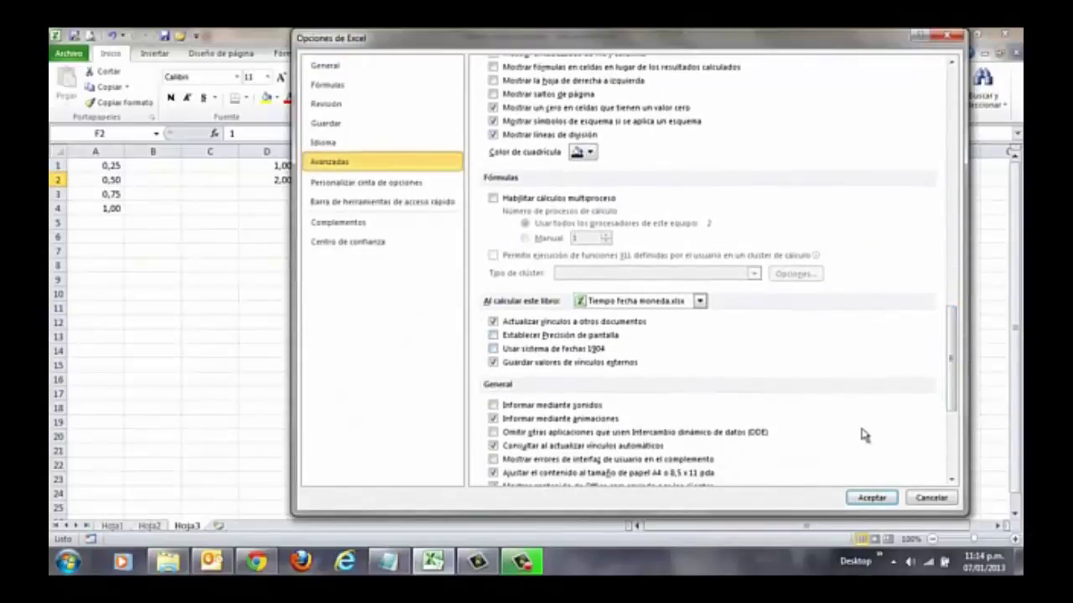
{"action": "left_click", "coordinate": [879, 498]}
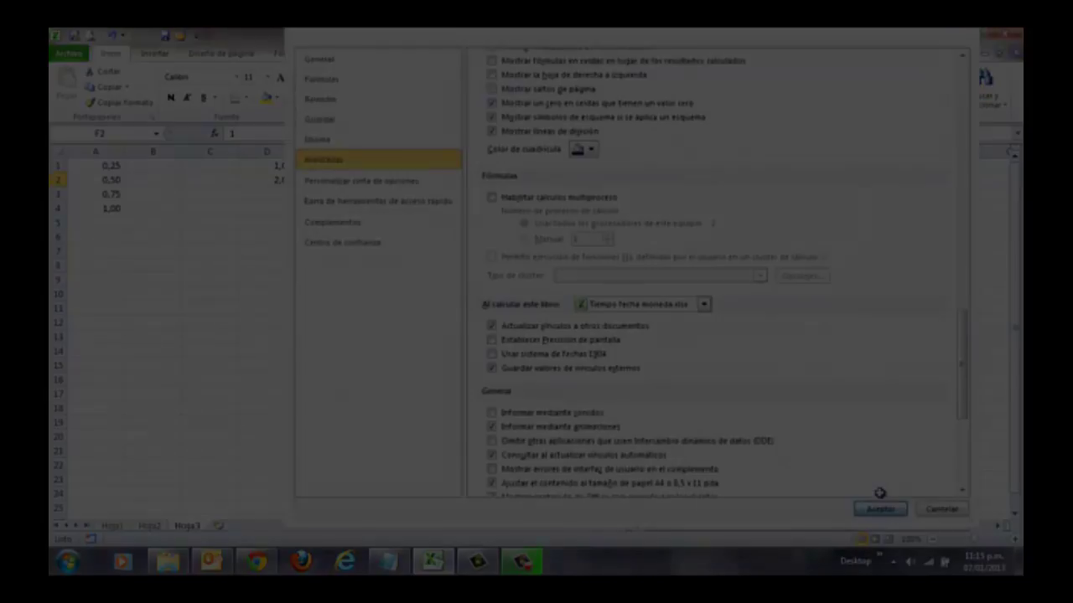